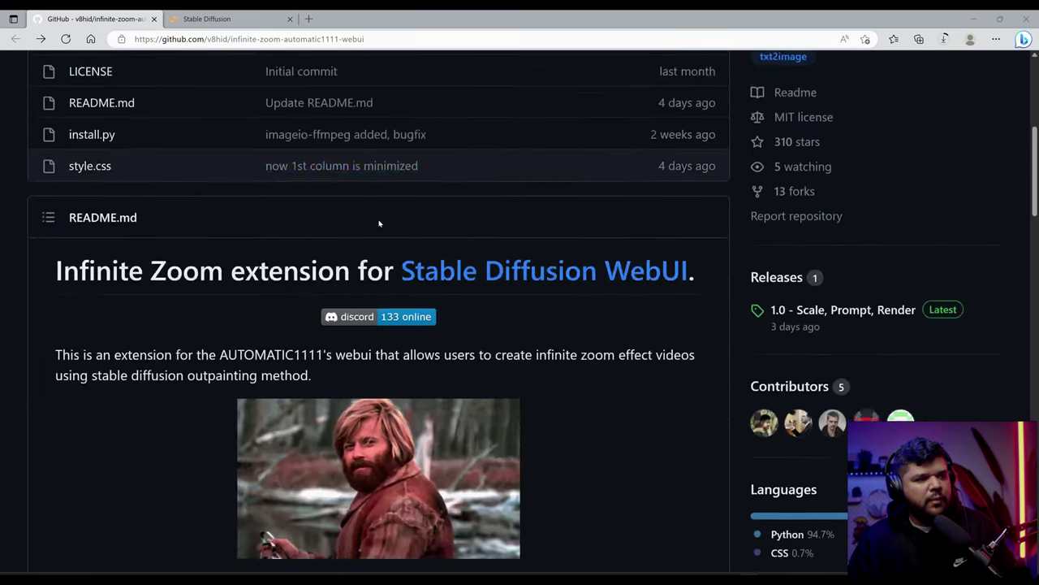
- Scroll the infinite-zoom README to 'How to install?' and read install steps 1–4
scroll(379, 223, up, 2)
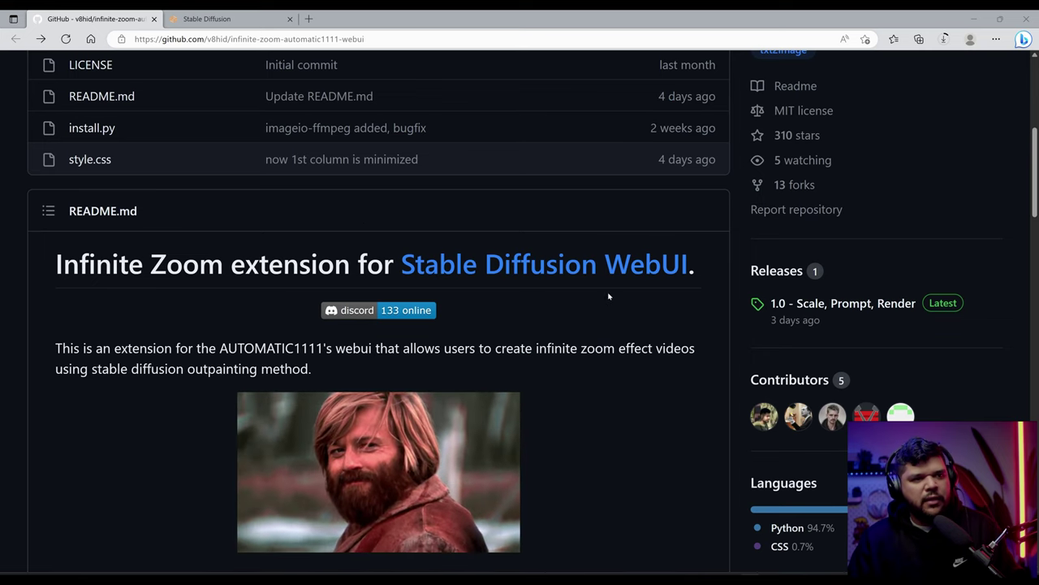
scroll(488, 341, down, 6)
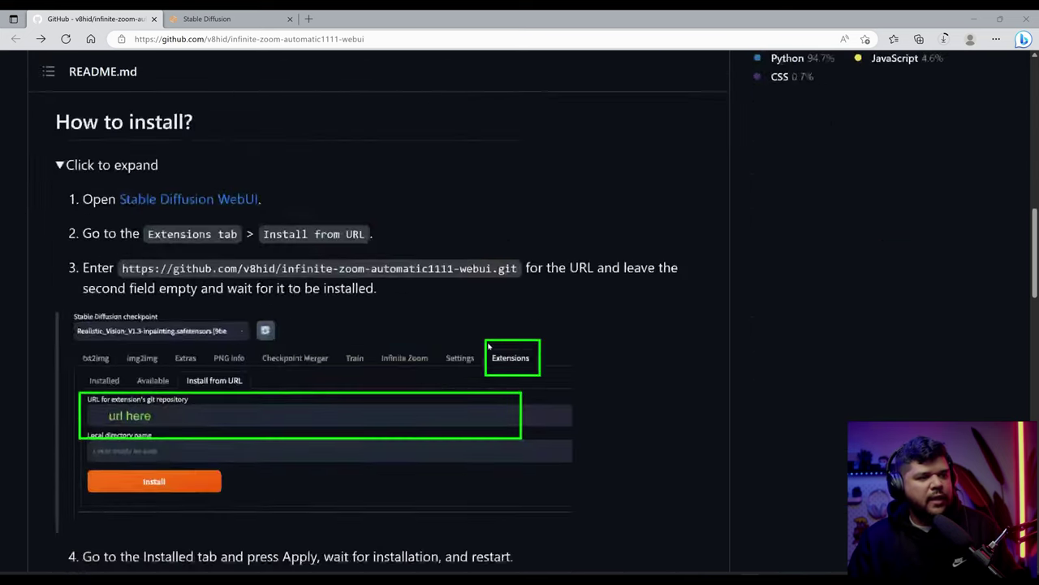
scroll(488, 347, down, 2)
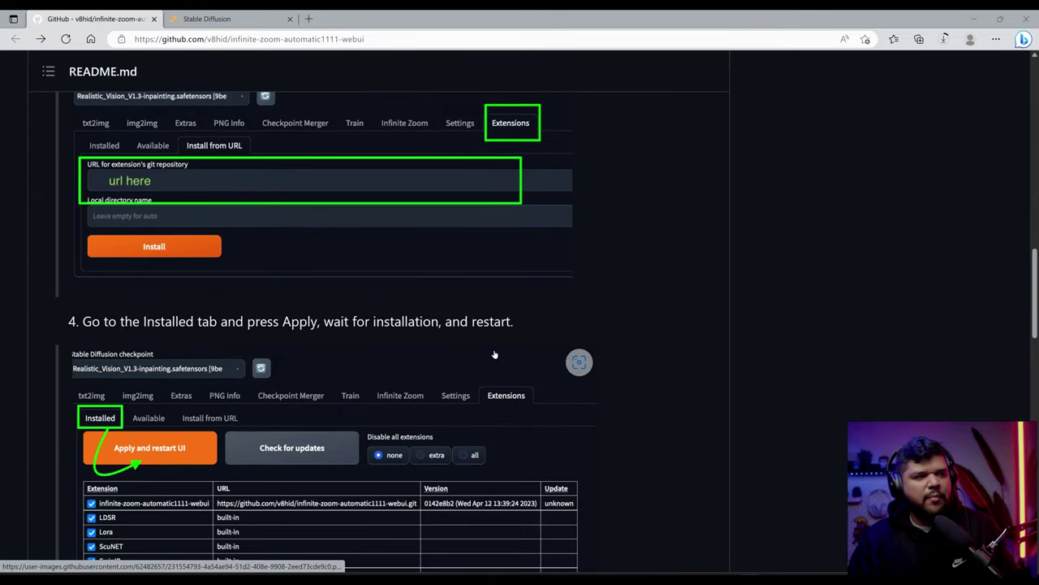
scroll(495, 355, up, 2)
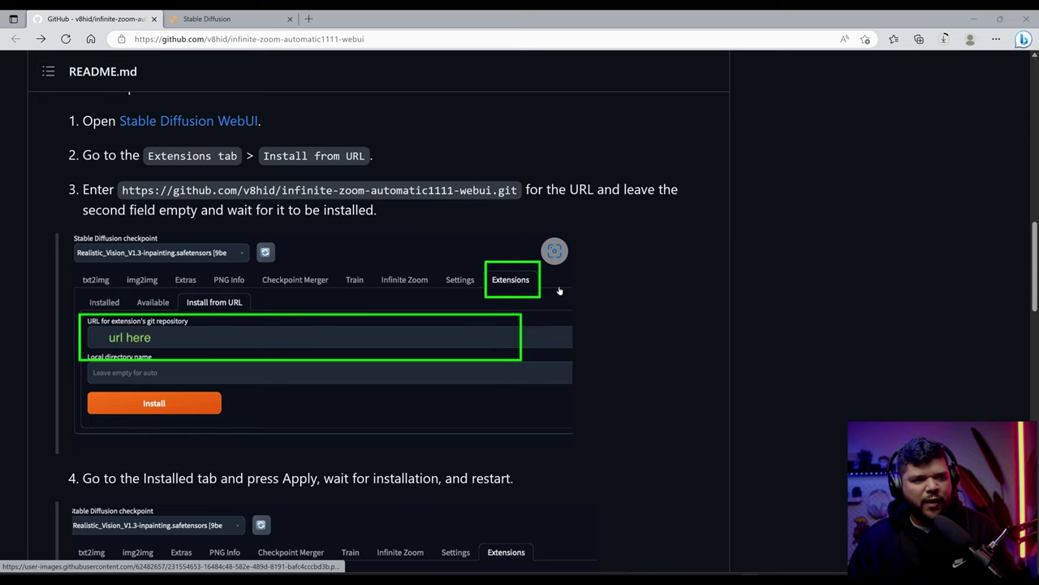
scroll(596, 352, up, 1)
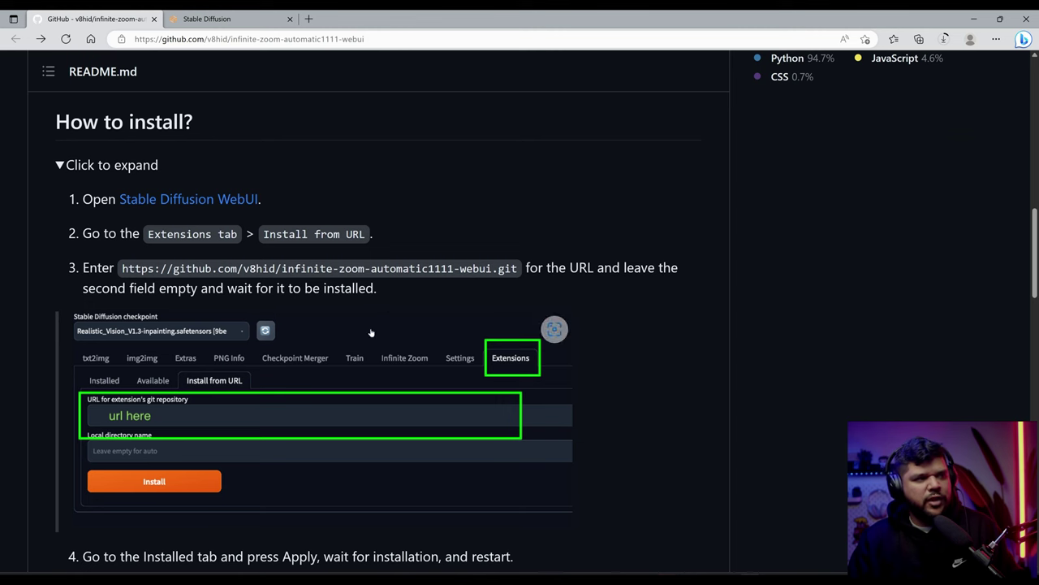
scroll(371, 333, up, 2)
scroll(268, 348, down, 2)
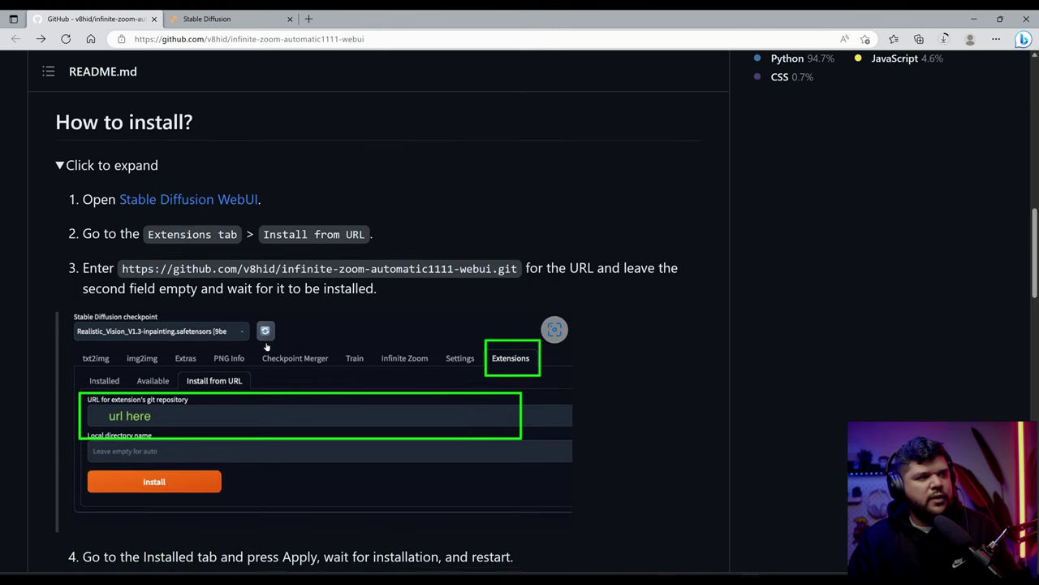
key(ctrl+l)
- Paste the infinite-zoom extension's git URL into Extensions > Install from URL
click(235, 16)
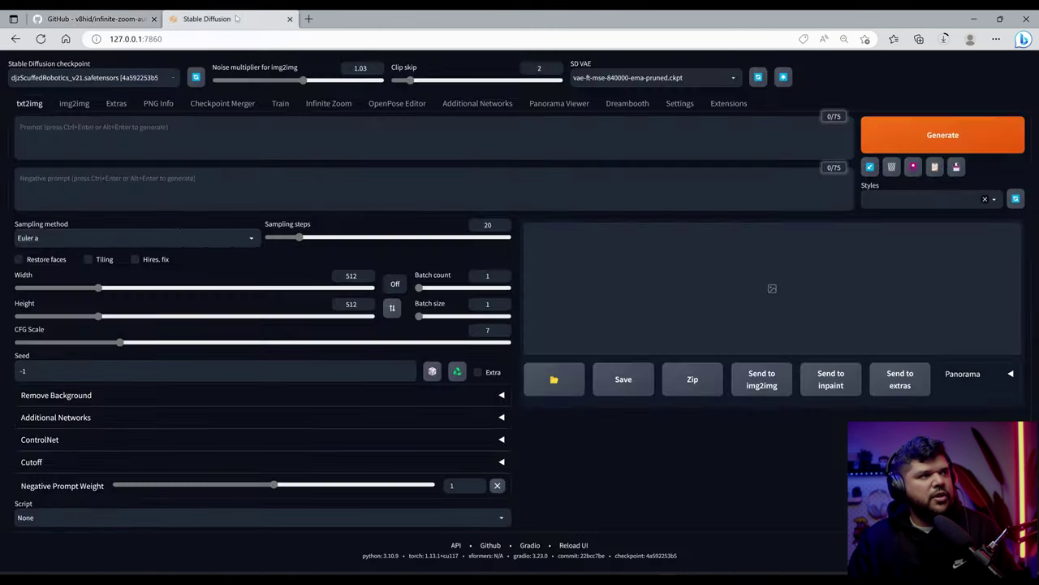
click(730, 104)
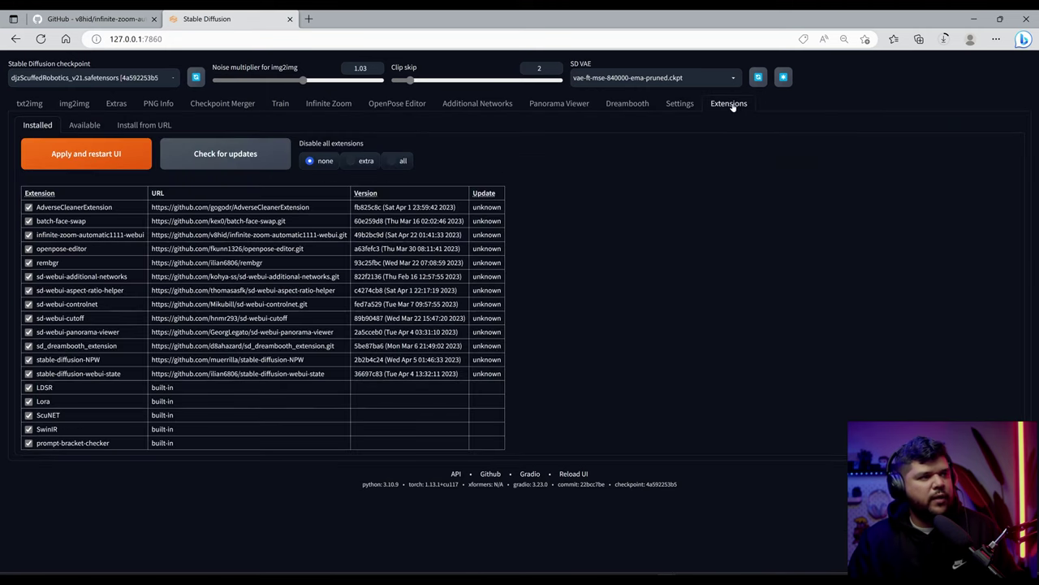
click(149, 127)
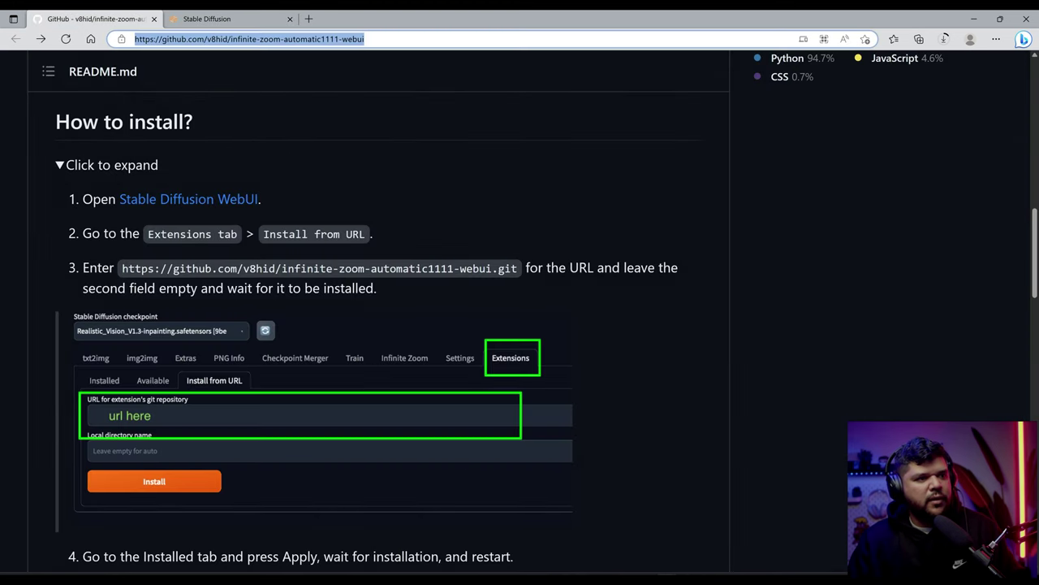
drag(517, 268, 122, 268)
key(ctrl+c)
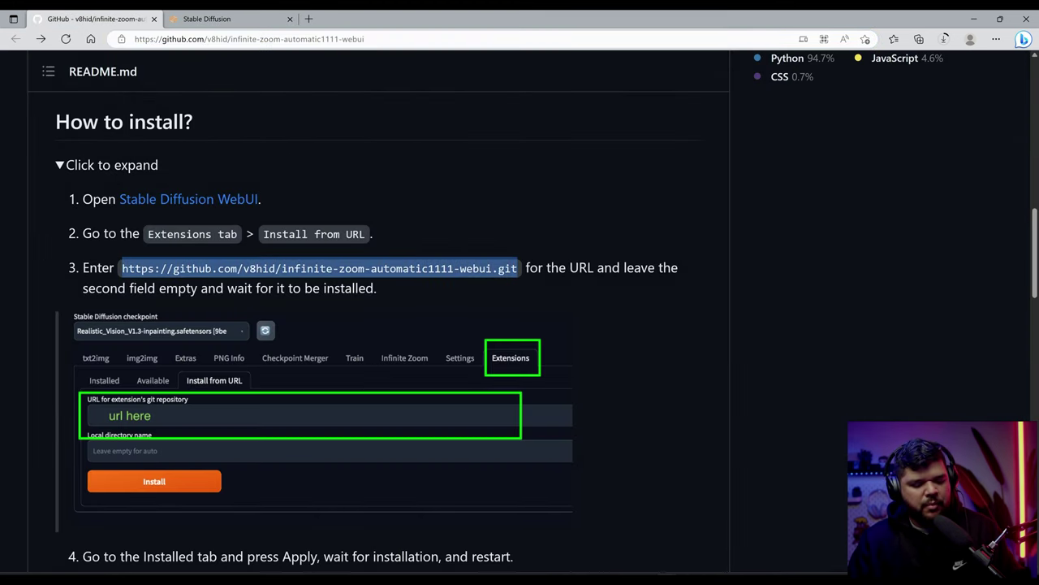
key(ctrl+Tab)
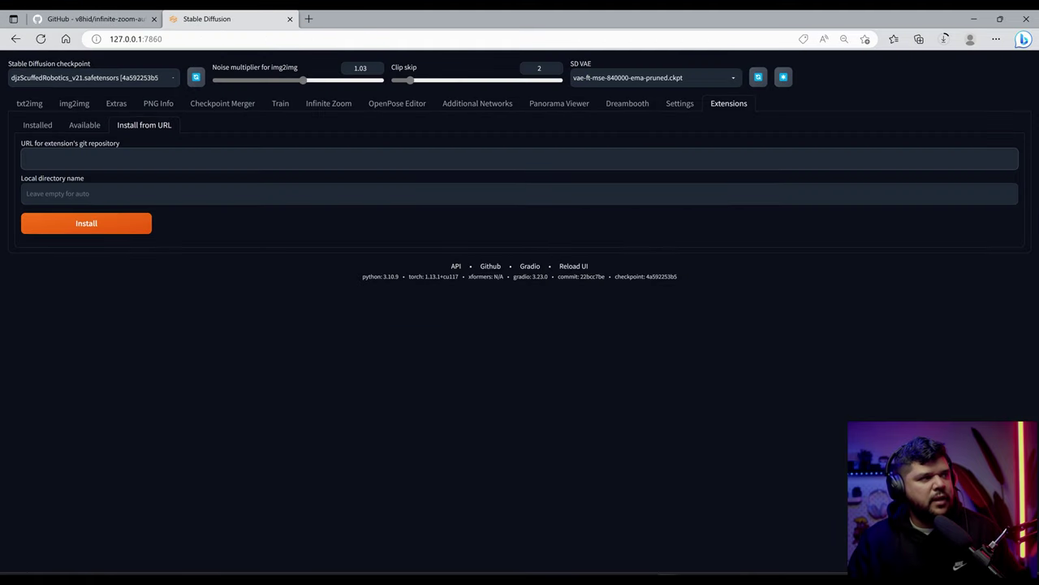
key(ctrl+v)
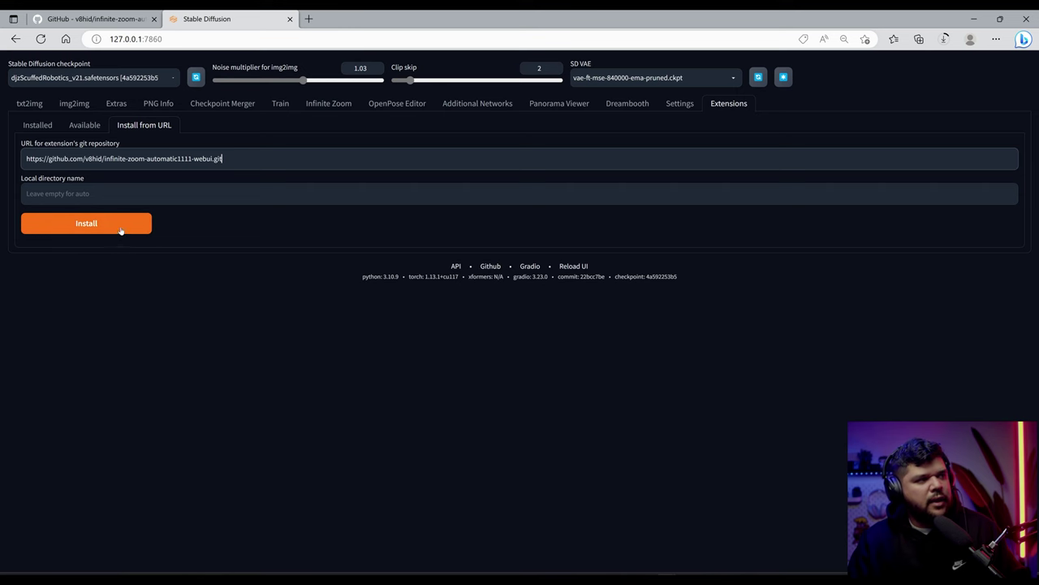
- Confirm the extension in the Installed list and check the new Infinite Zoom tab
click(49, 129)
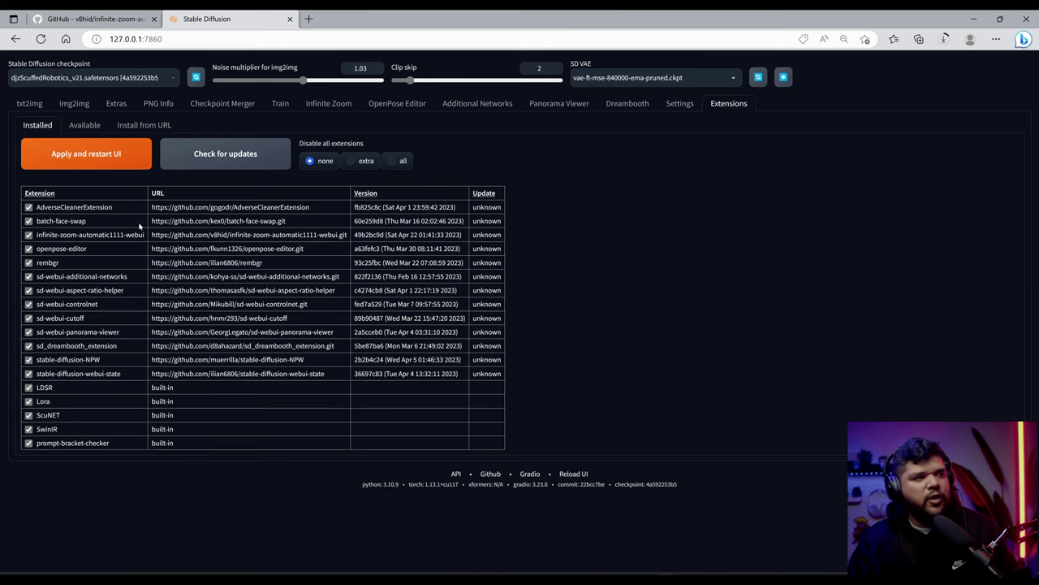
click(30, 104)
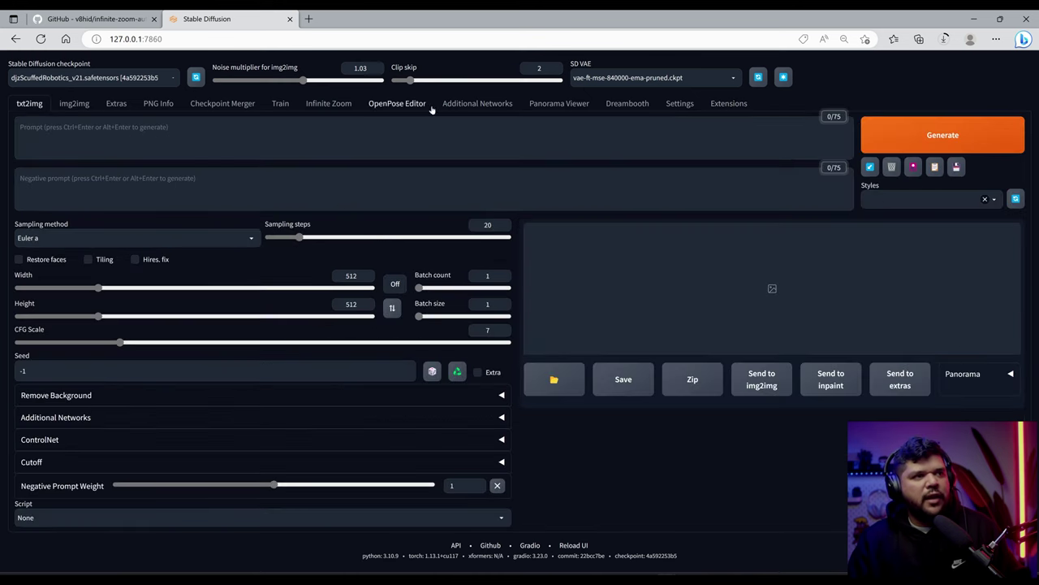
click(332, 106)
scroll(288, 303, down, 2)
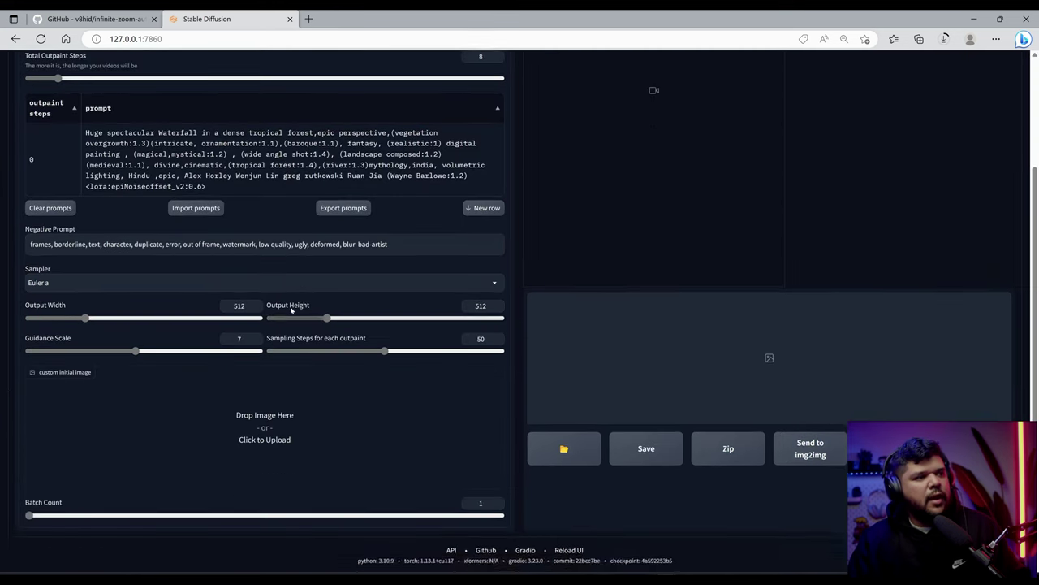
scroll(291, 329, up, 2)
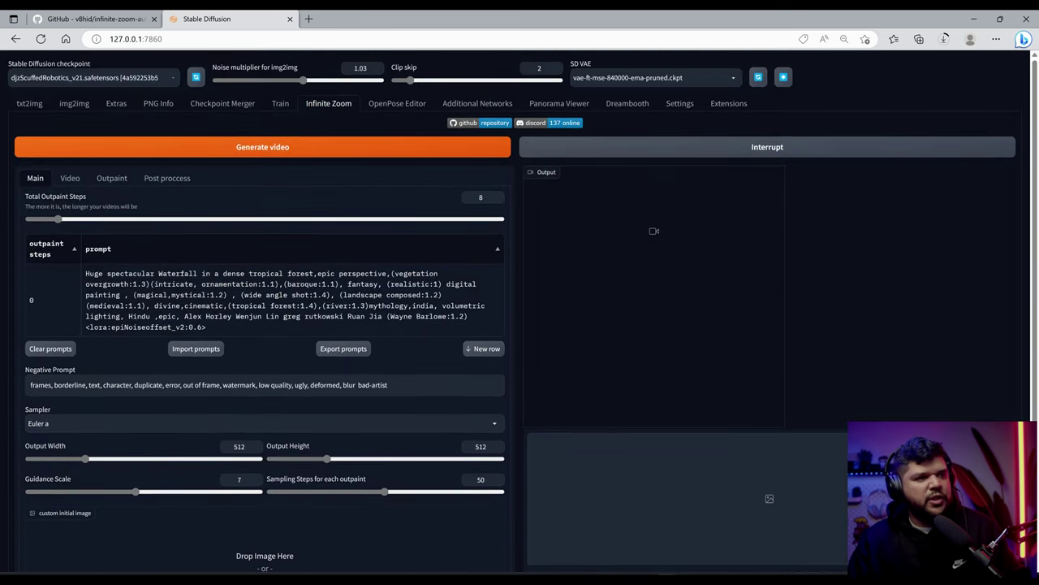
key(ctrl+shift+Tab)
- Open the infinite-zoom extension's wiki in a new tab
scroll(185, 261, down, 4)
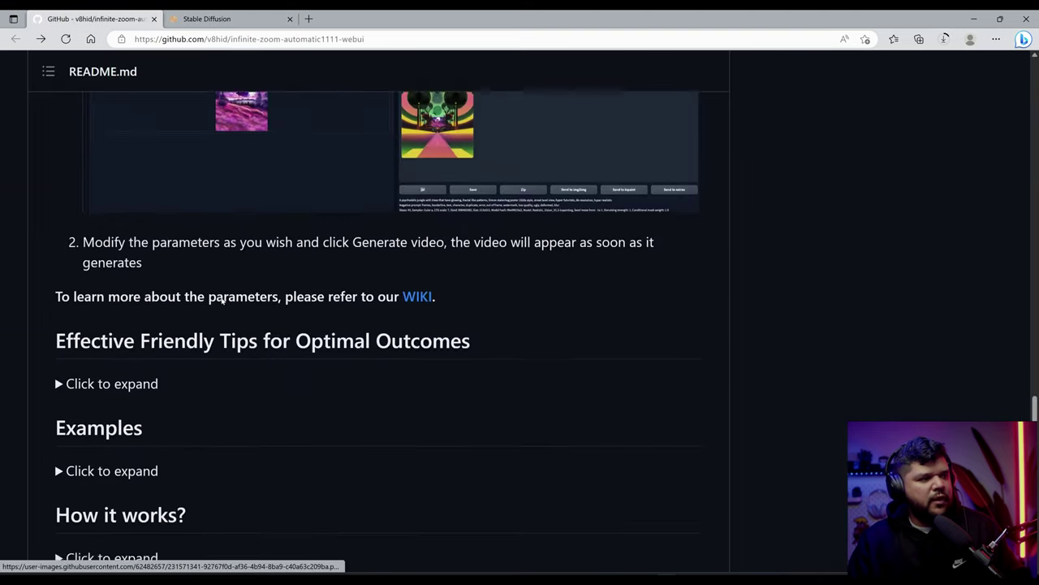
scroll(185, 261, up, 1)
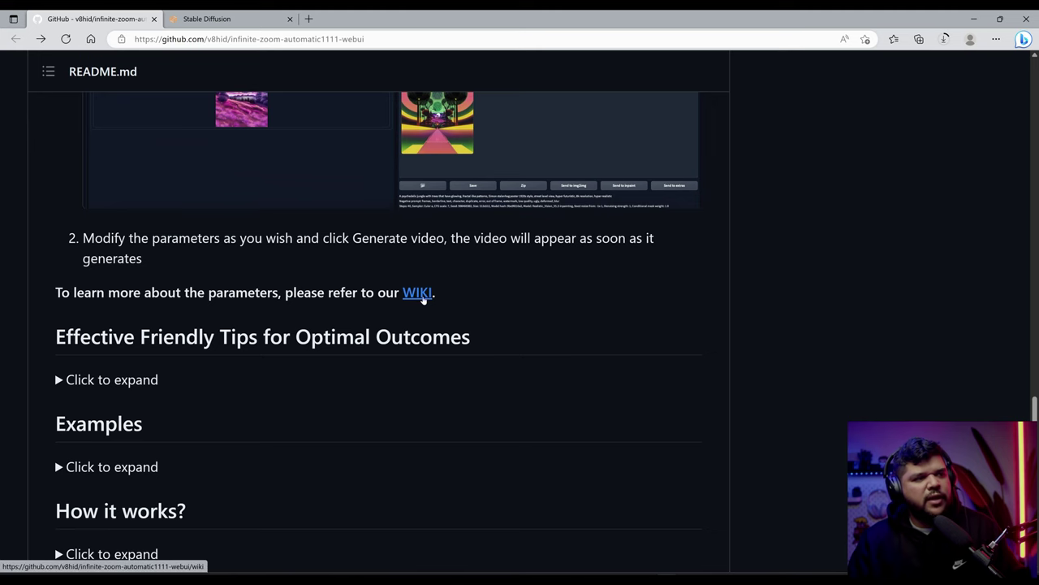
right_click(422, 298)
click(453, 306)
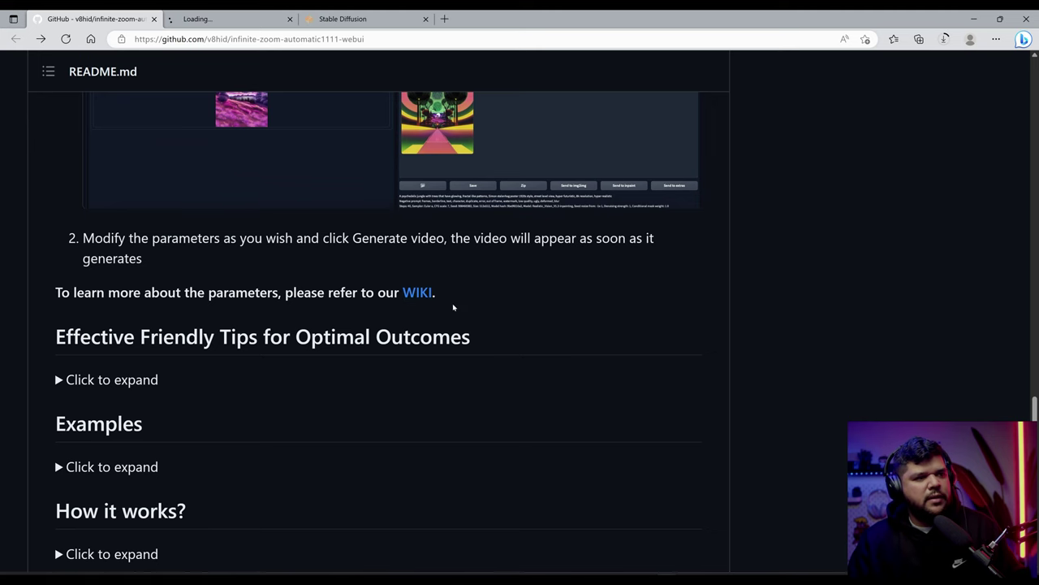
click(195, 13)
- Open the wiki's Inpainting models page in a new tab and scroll to the model list
scroll(146, 338, down, 1)
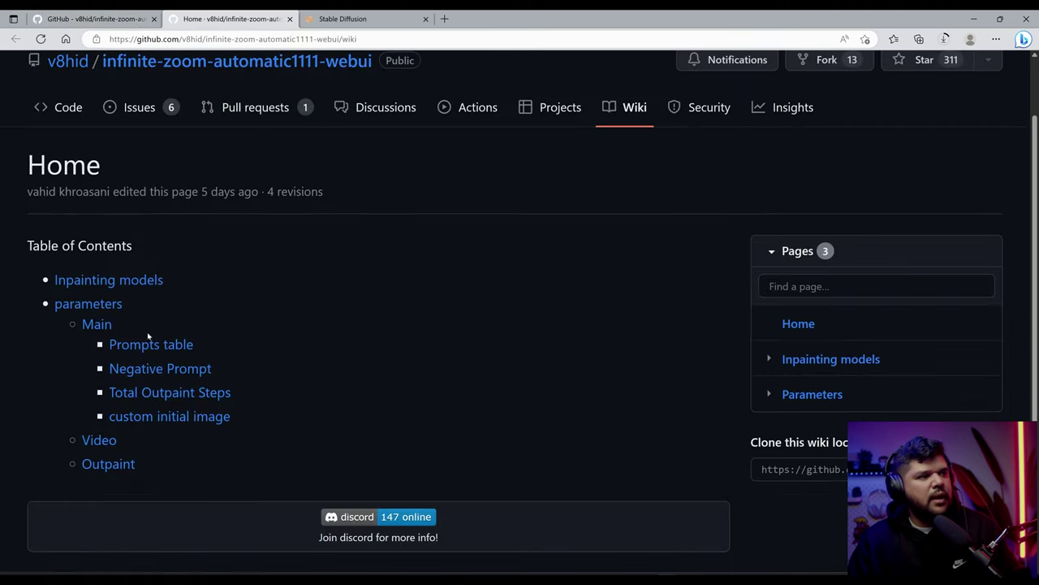
right_click(125, 285)
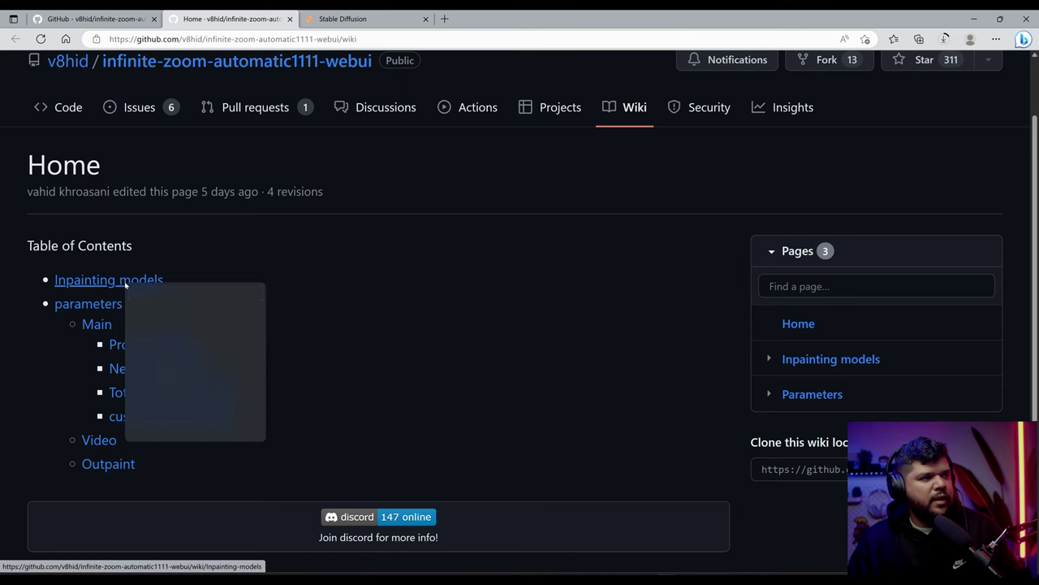
click(180, 293)
click(366, 18)
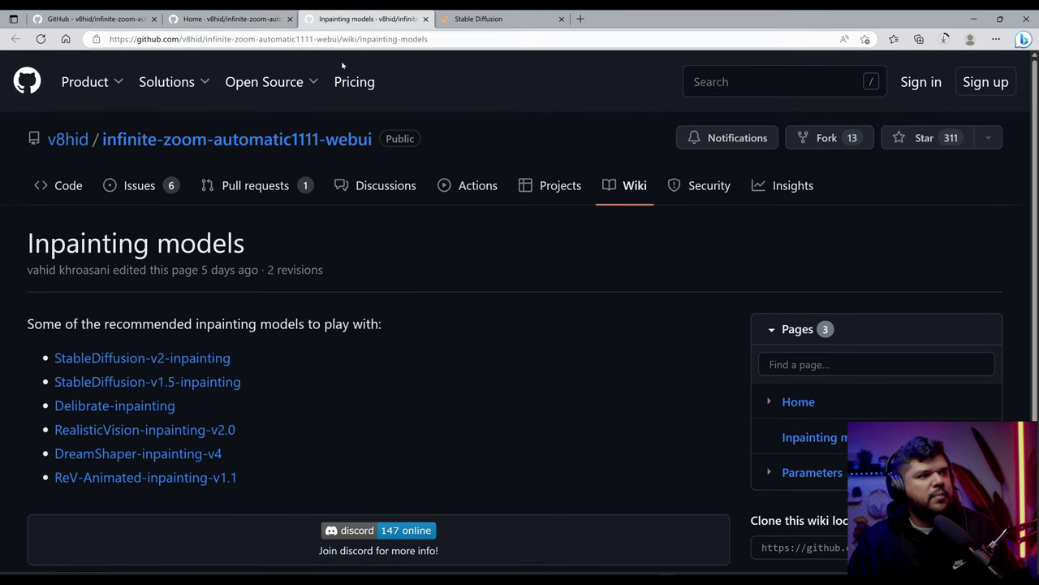
scroll(122, 278, down, 2)
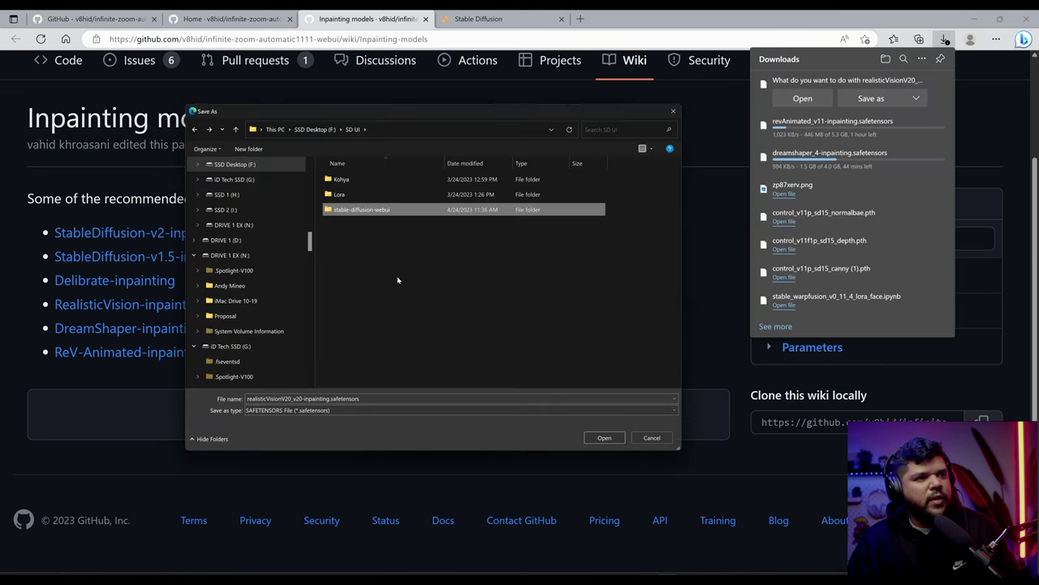
- Save realisticVisionV20_v20-inpainting.safetensors into stable-diffusion-webui/models/Stable-diffusion
double_click(382, 211)
scroll(402, 324, down, 5)
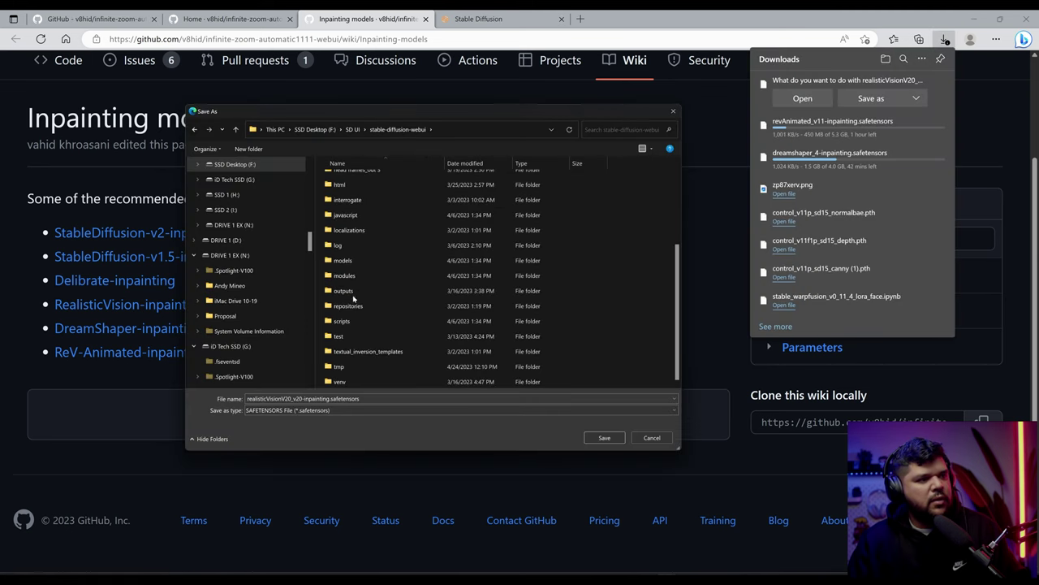
scroll(354, 268, up, 5)
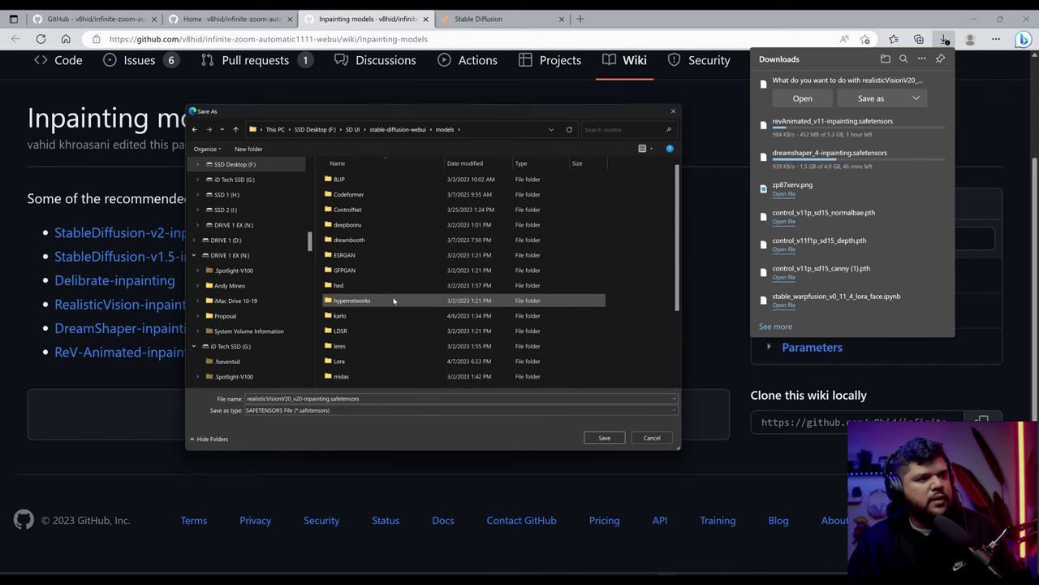
scroll(390, 300, down, 3)
double_click(367, 320)
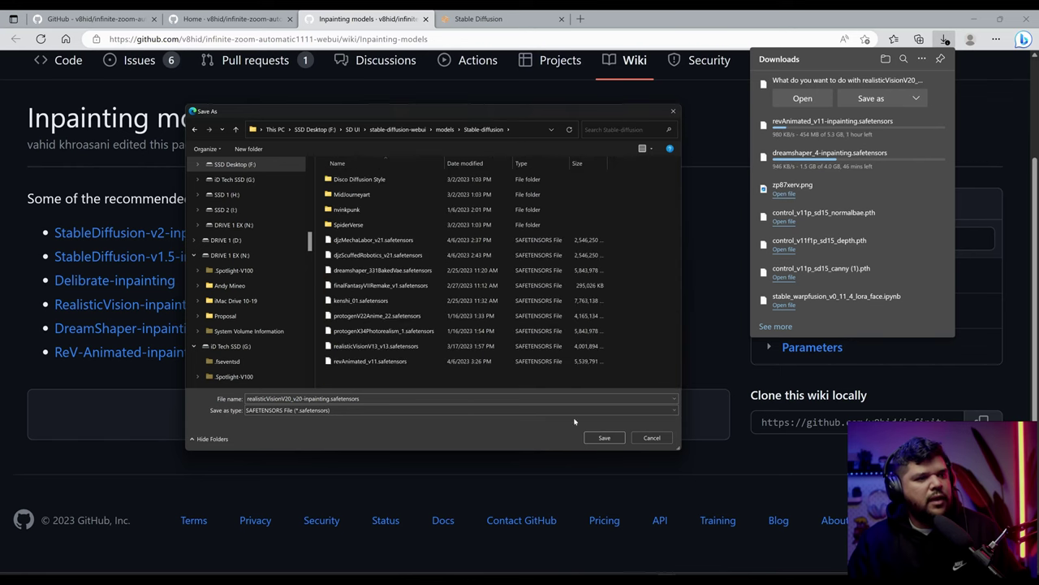
click(606, 438)
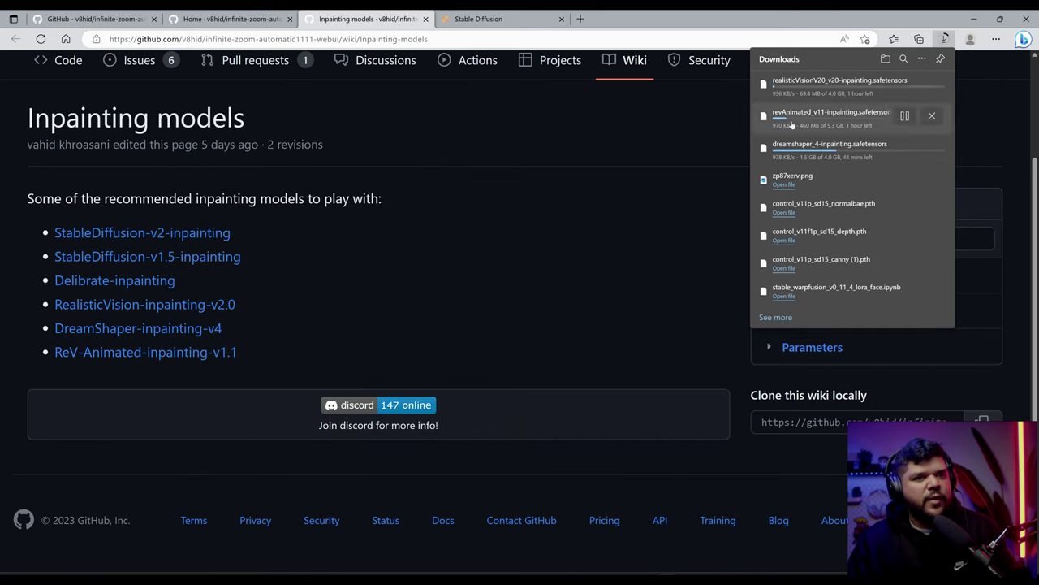
mouse_move(914, 119)
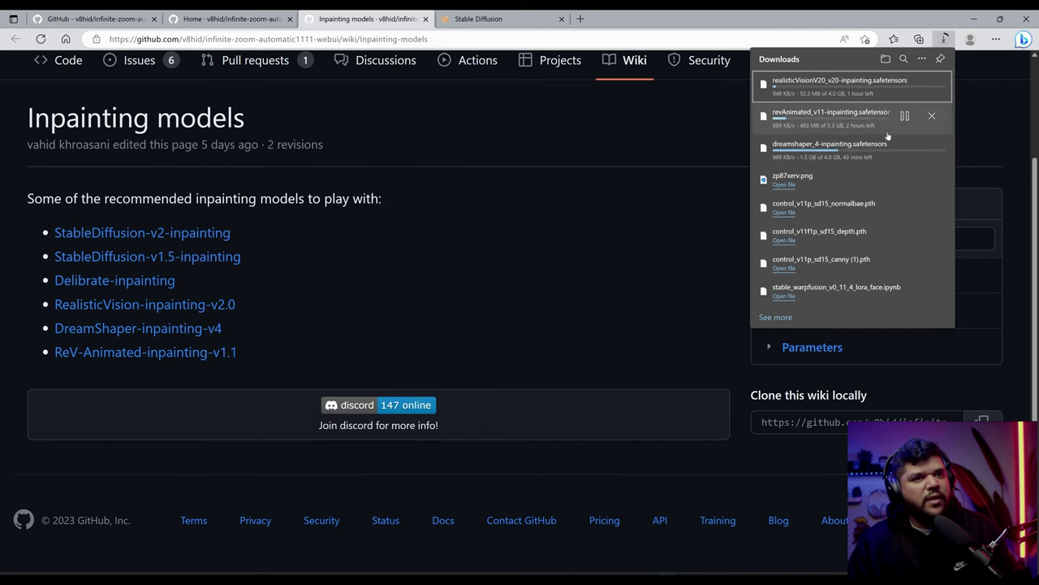
click(516, 18)
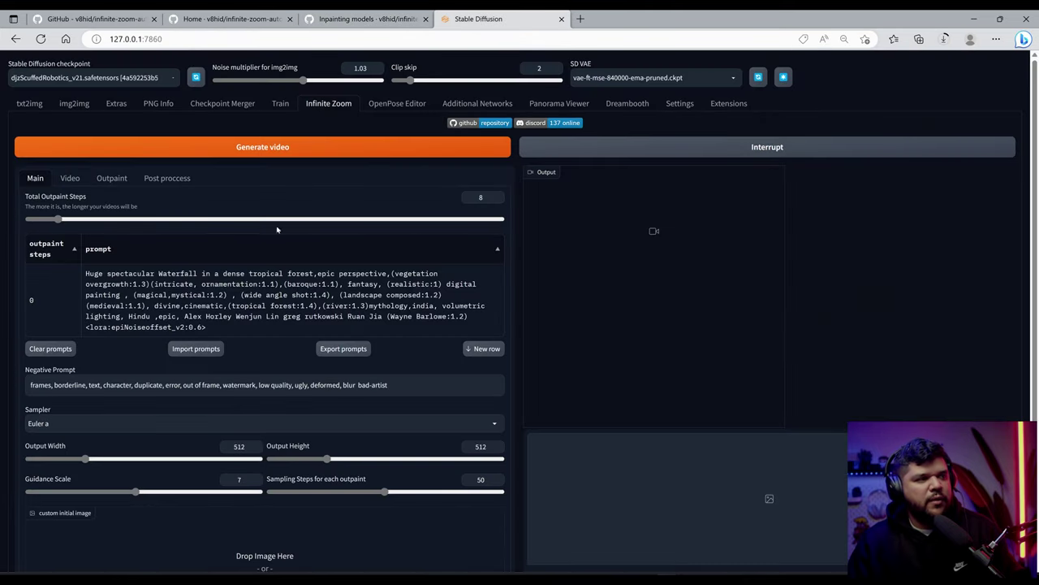
- Open the wiki's Parameters page in its own tab
click(229, 18)
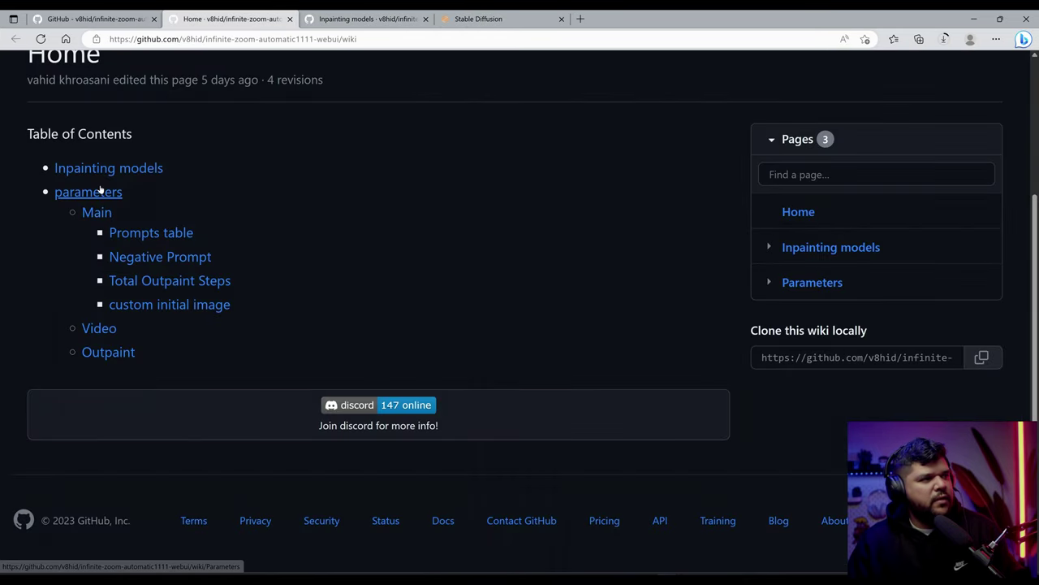
right_click(104, 196)
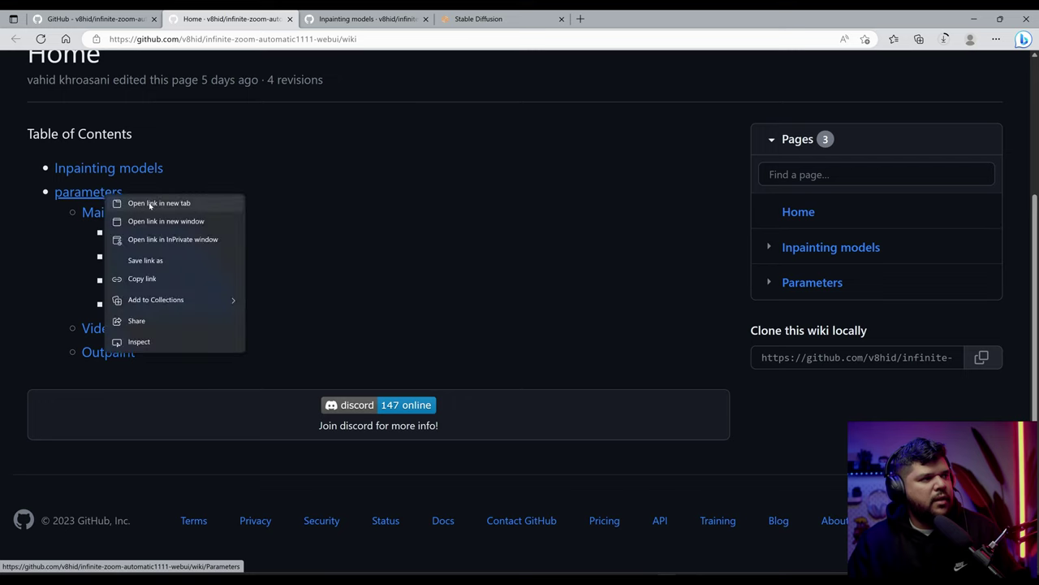
click(150, 204)
click(365, 19)
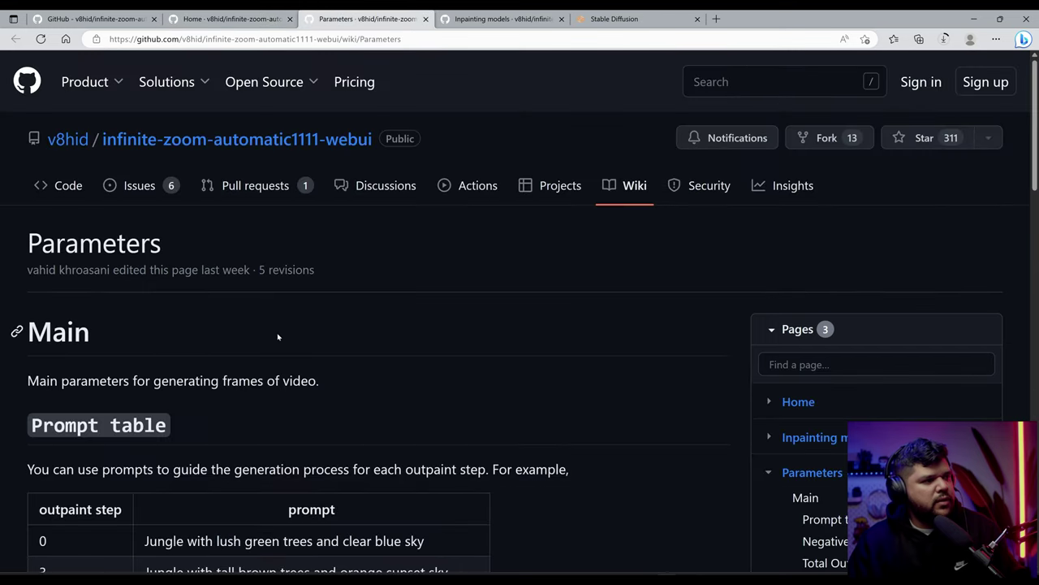
- Read the Parameters page's prompt table and custom initial image explanations
scroll(277, 337, down, 3)
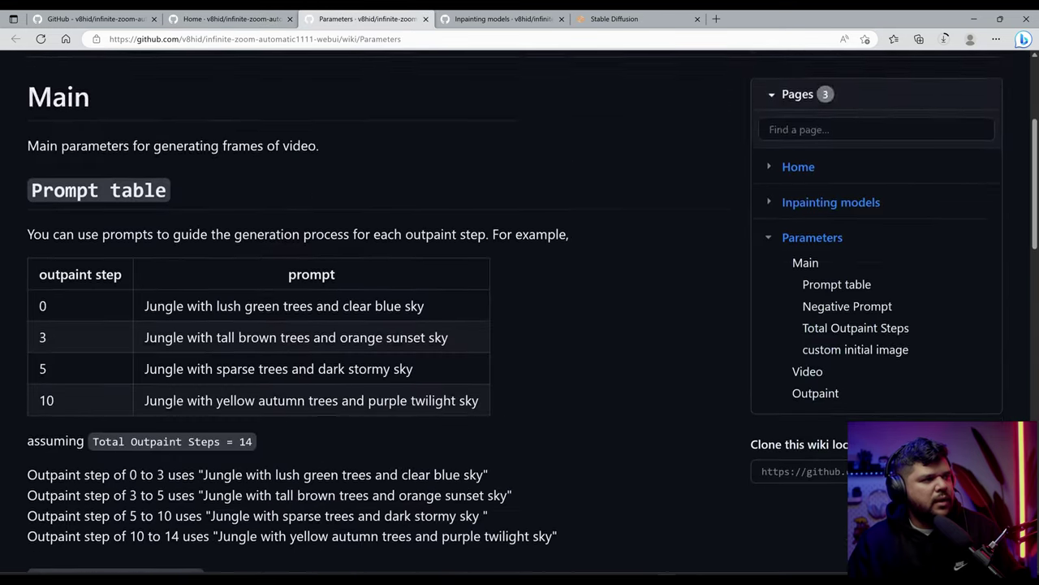
scroll(173, 392, down, 1)
scroll(153, 316, up, 1)
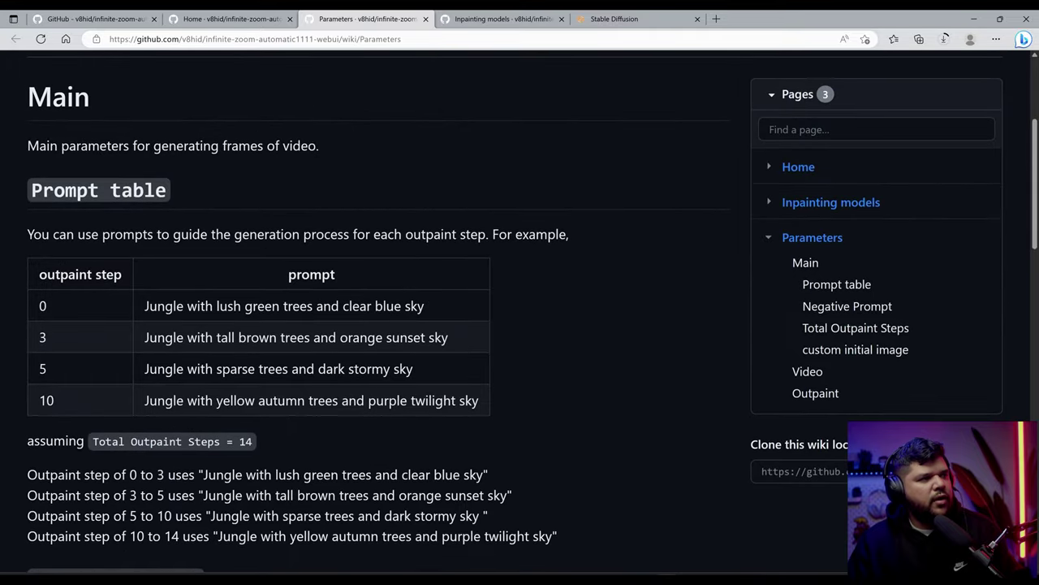
scroll(268, 425, up, 2)
scroll(101, 395, down, 4)
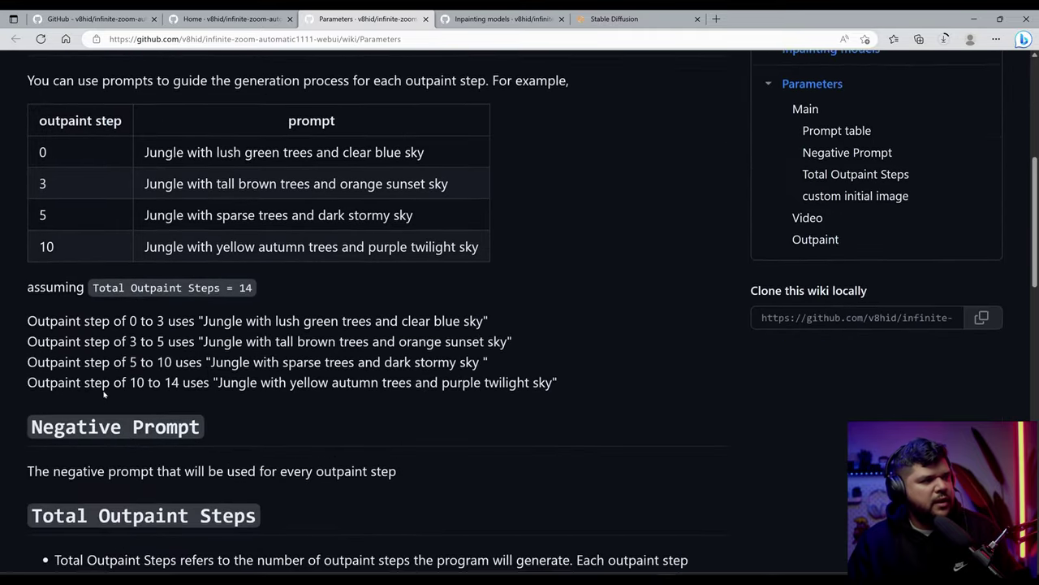
scroll(104, 393, down, 3)
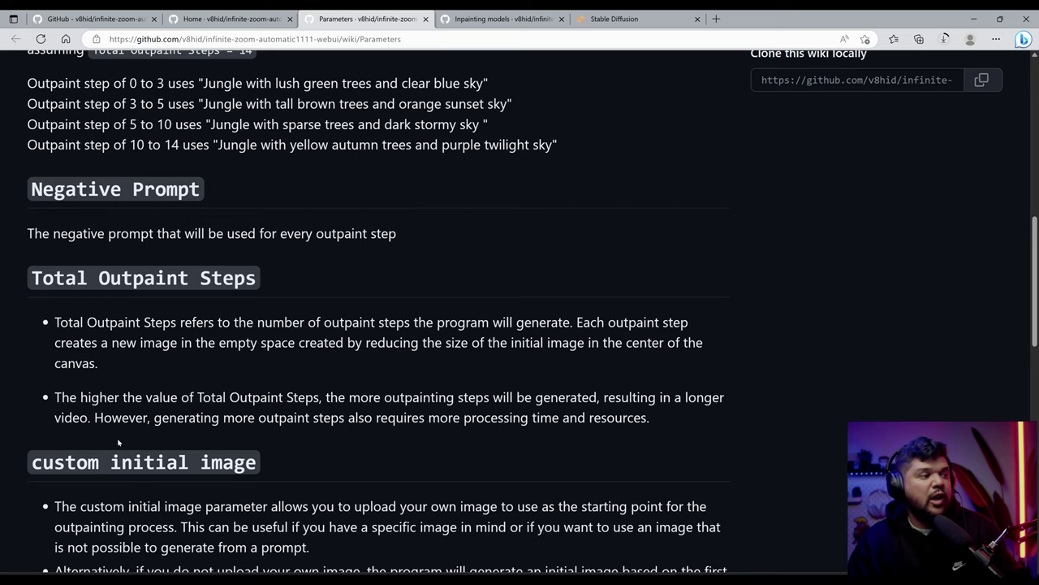
scroll(111, 434, down, 1)
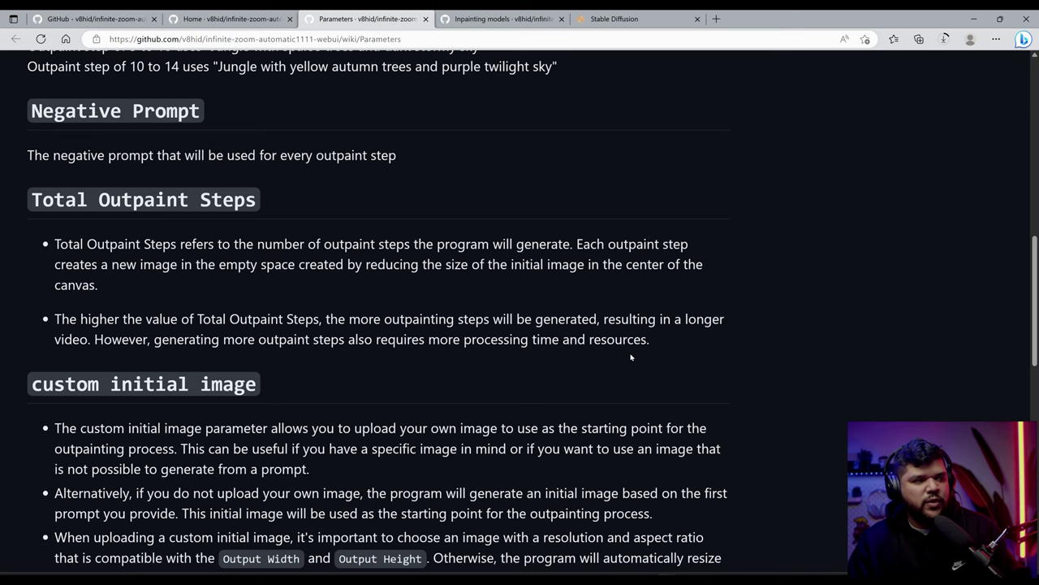
scroll(631, 374, down, 2)
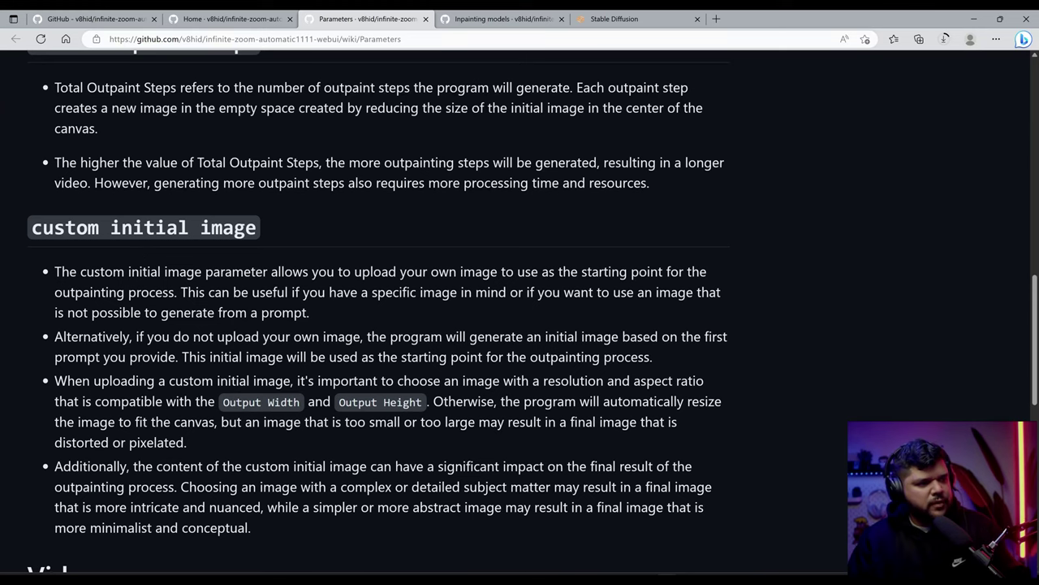
scroll(533, 311, down, 1)
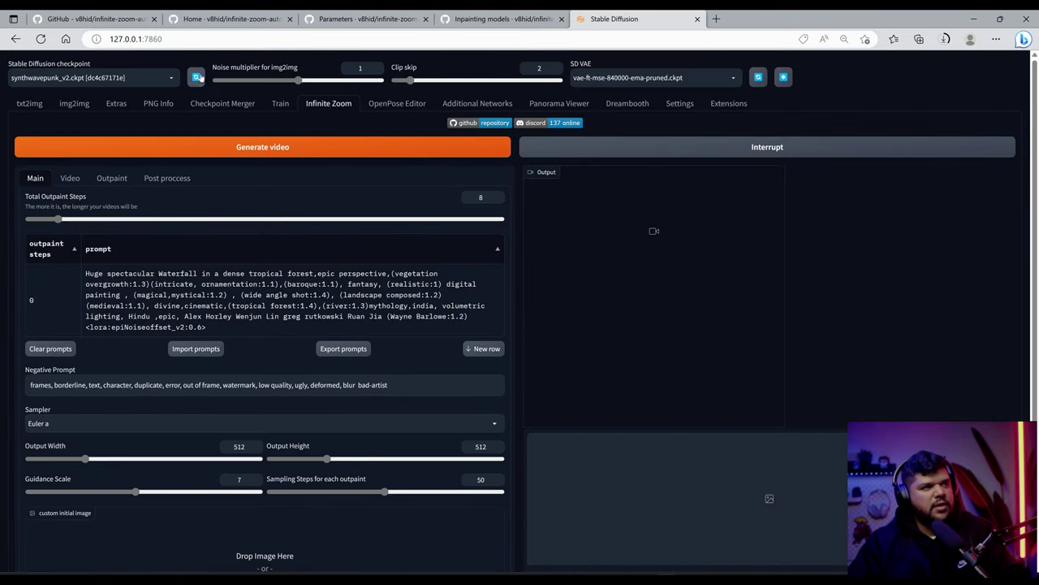
- Refresh the checkpoint list and load revAnimated_v11-inpainting.safetensors
click(195, 77)
click(171, 77)
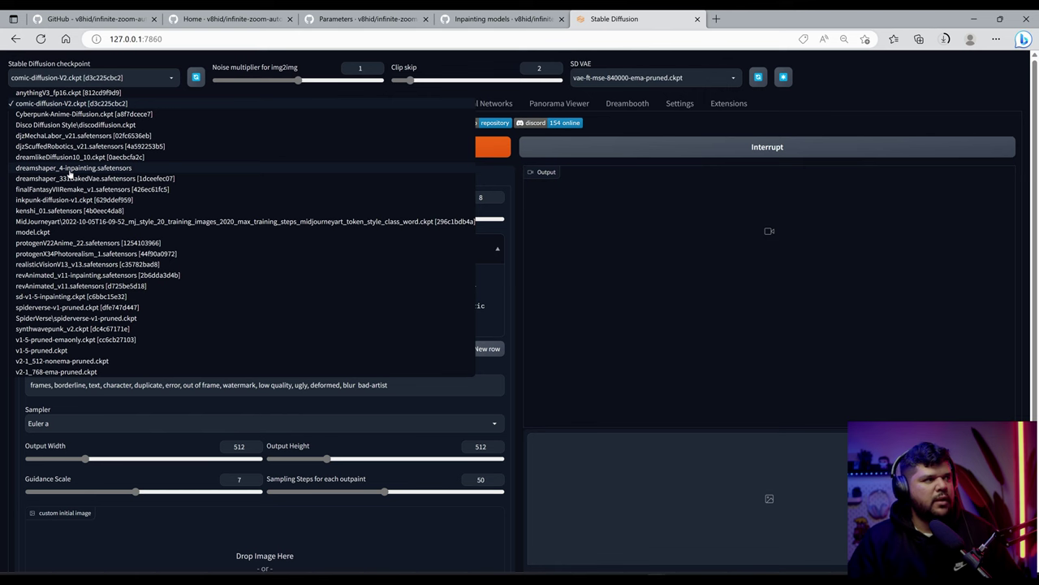
click(73, 168)
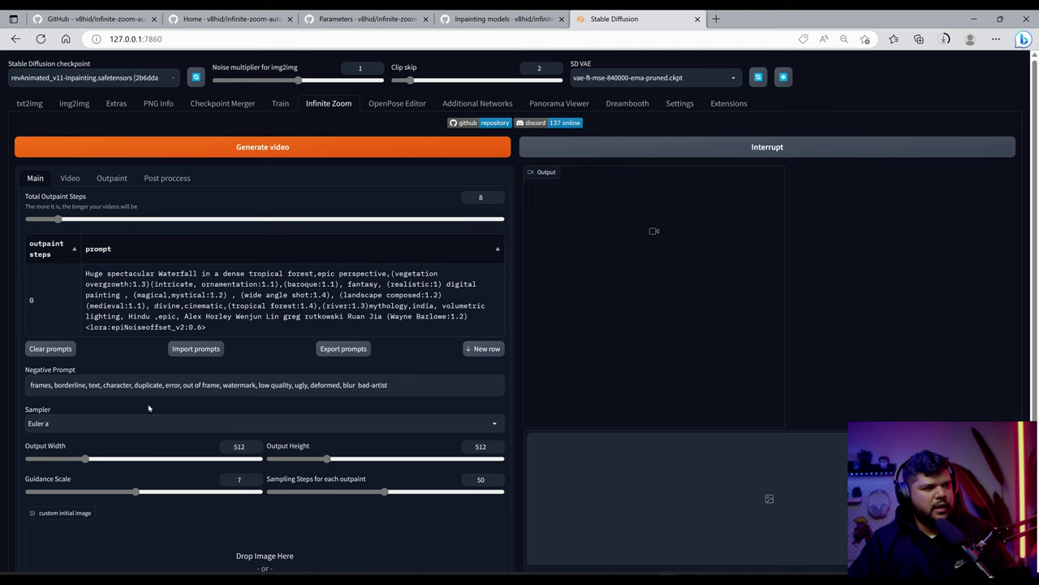
- Use 10 total outpaint steps and add a second prompt row starting at step 2
scroll(192, 401, down, 3)
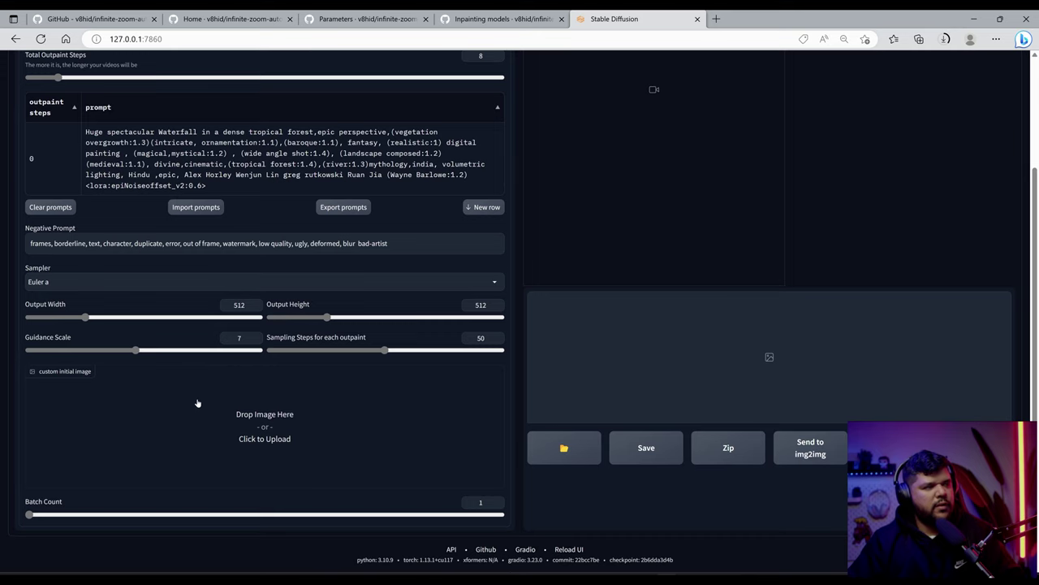
scroll(196, 403, up, 3)
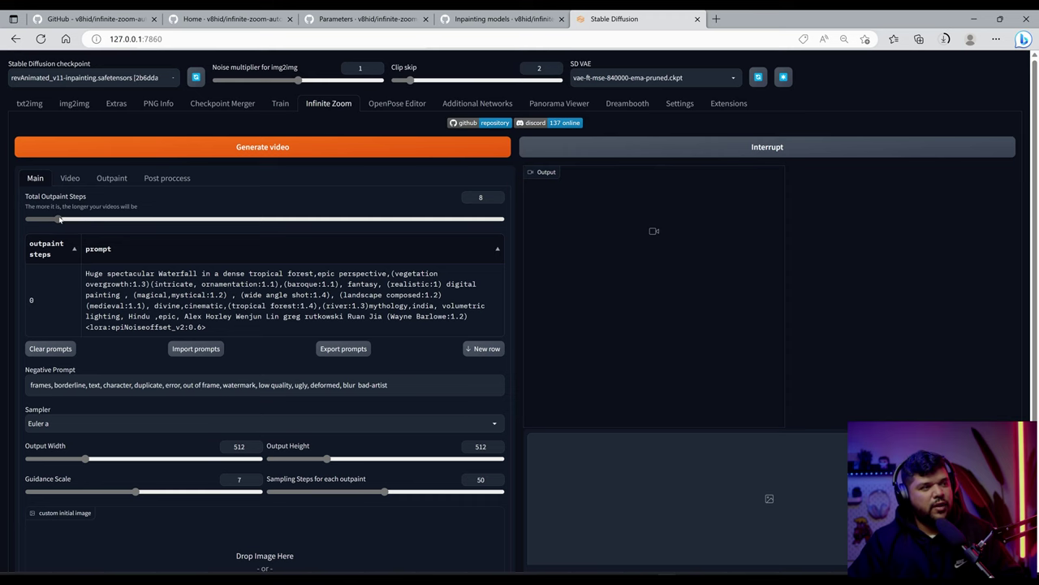
scroll(59, 220, down, 1)
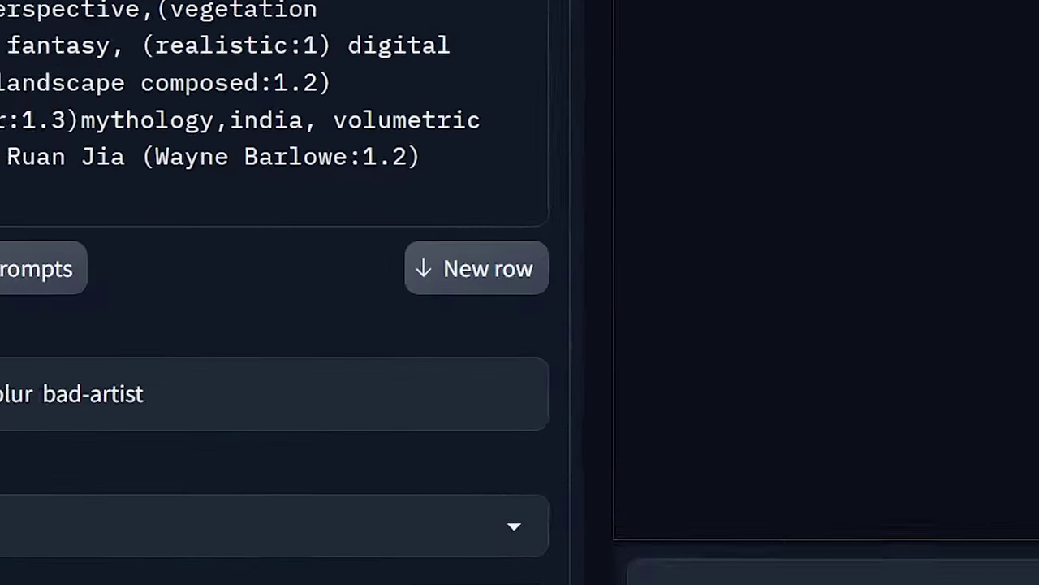
click(502, 283)
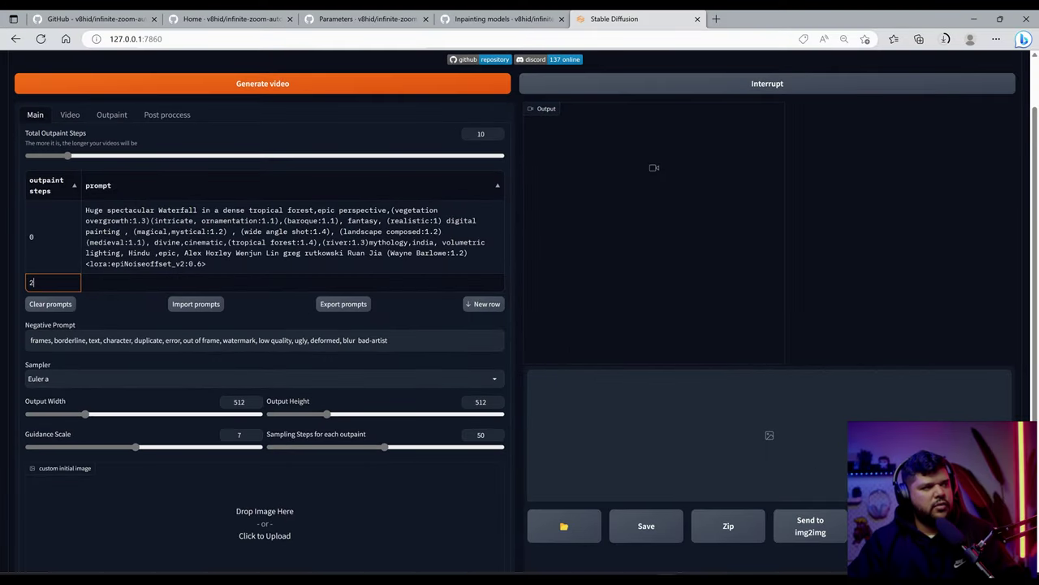
double_click(104, 283)
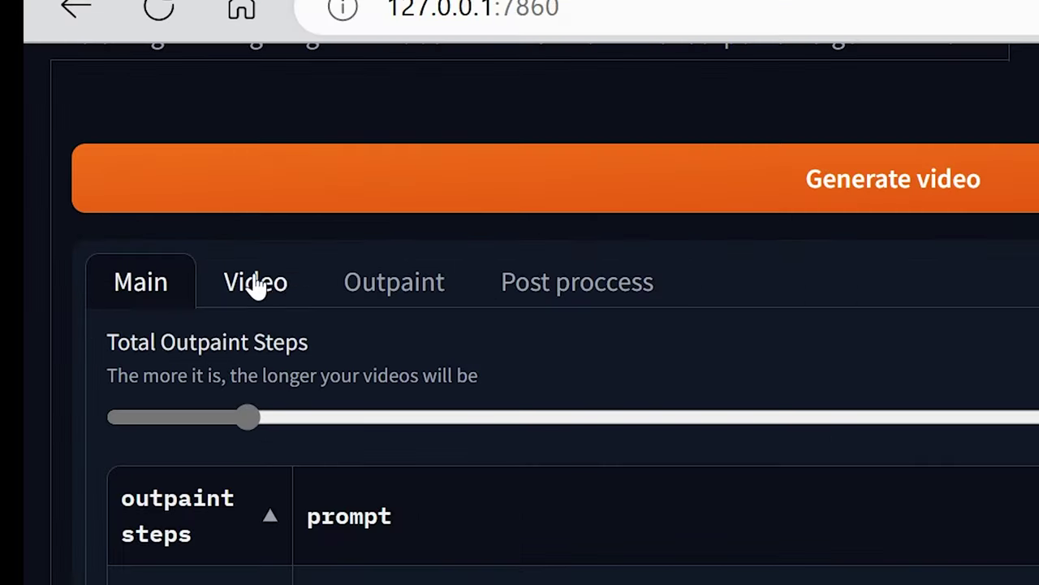
- Set the Video tab's start frame dupe and last frame dupe sliders to 5
click(258, 285)
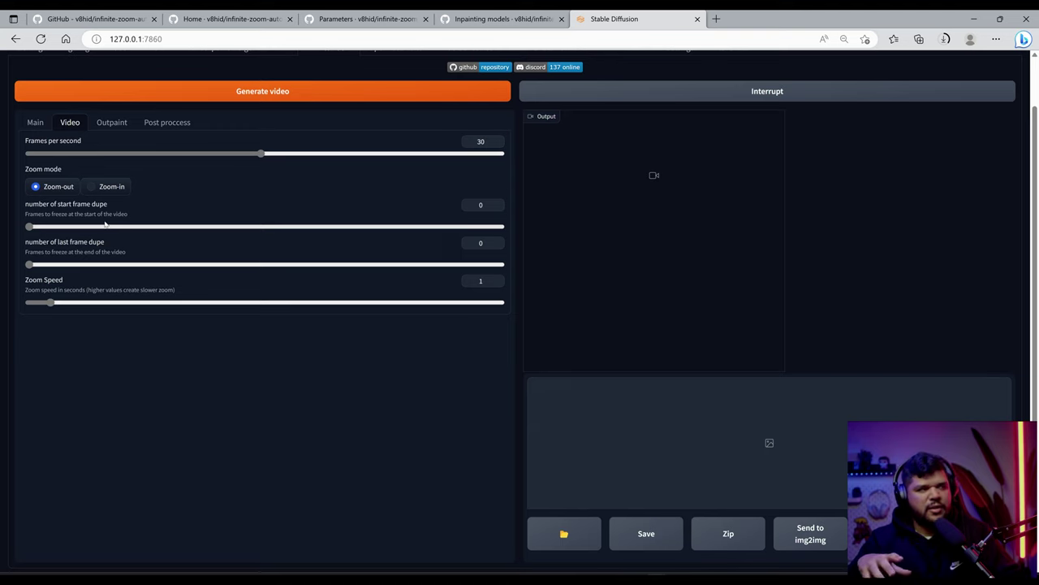
drag(34, 228, 62, 227)
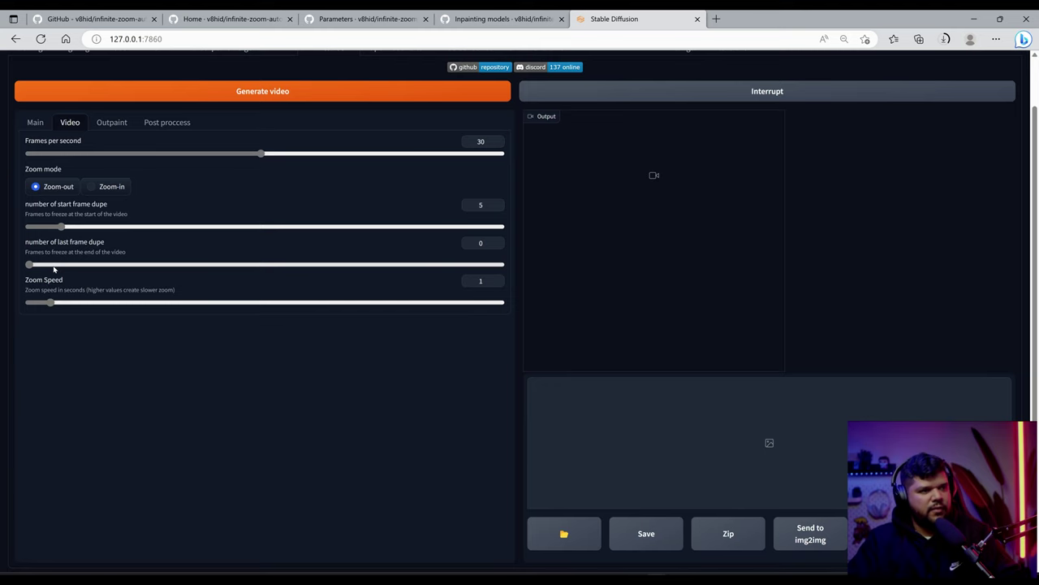
drag(54, 266, 62, 266)
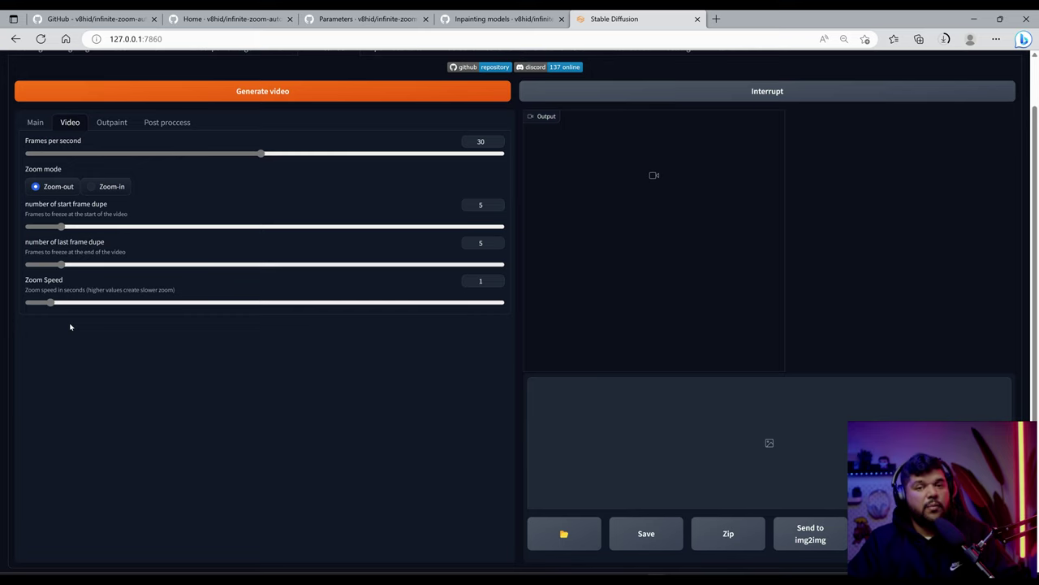
click(112, 122)
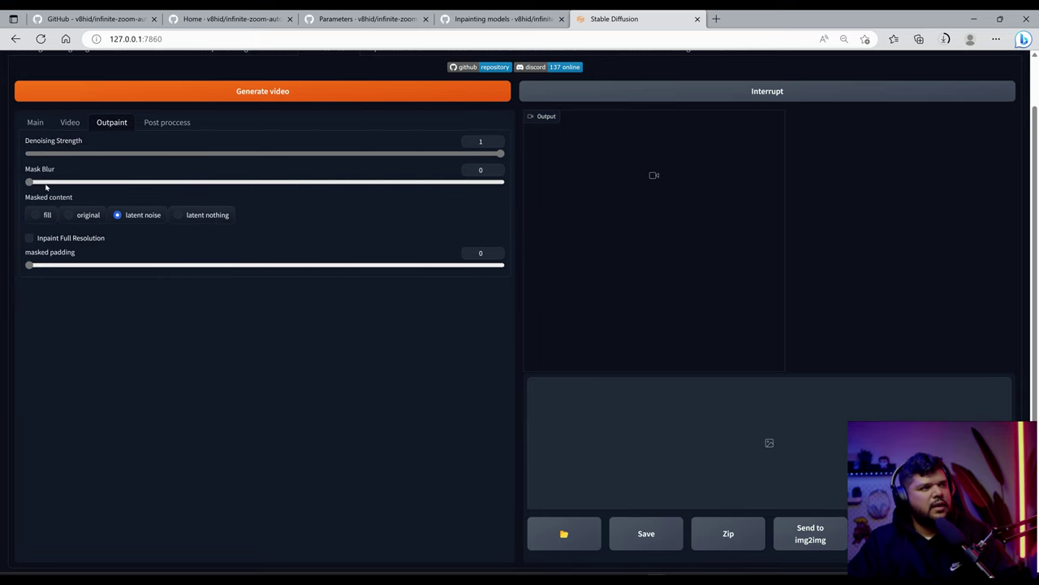
- Review the Main, Video and Outpaint tabs, leaving Post process upscaling disabled
click(35, 122)
click(76, 122)
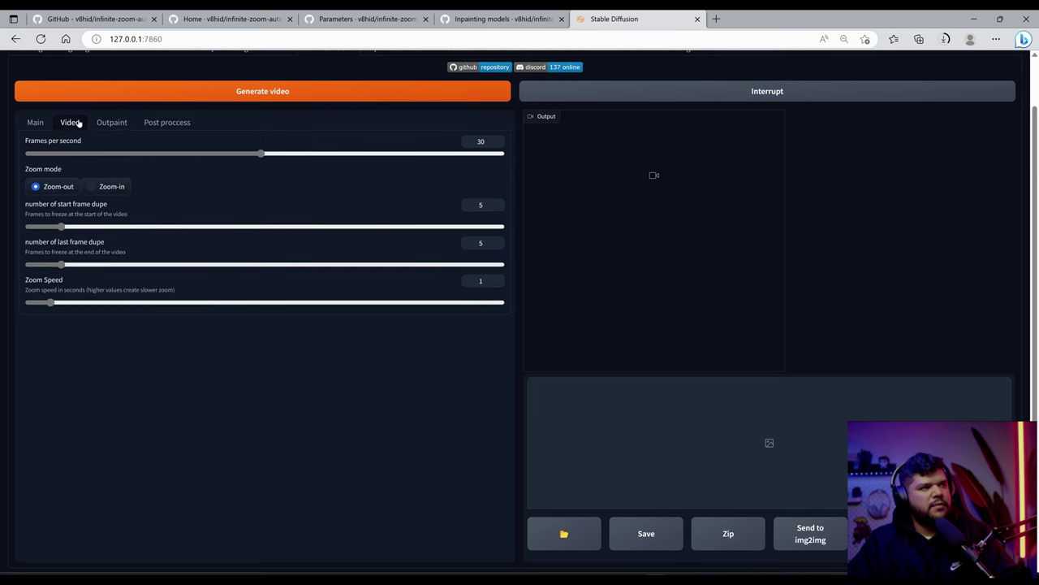
click(39, 125)
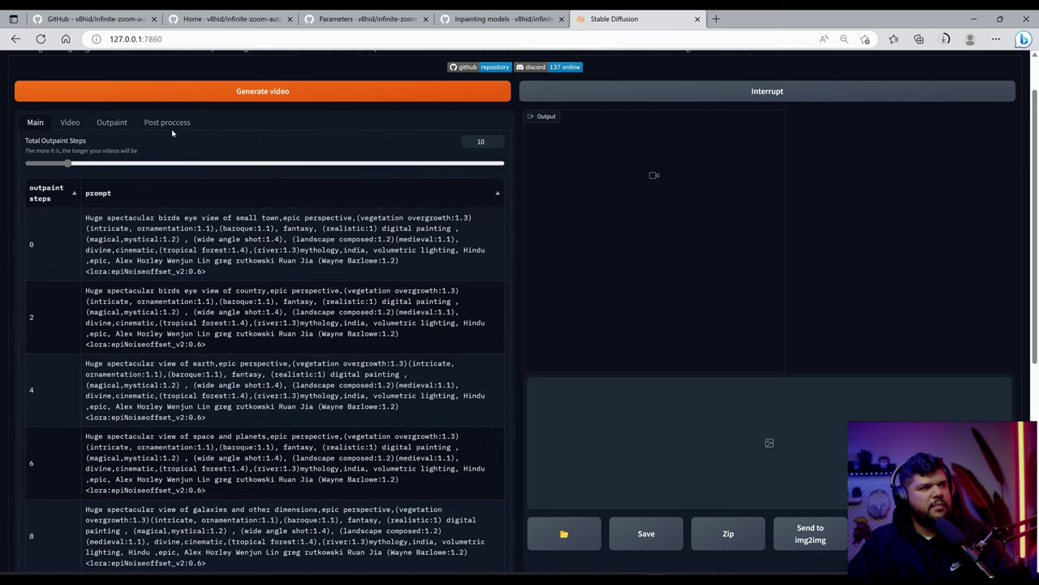
click(111, 122)
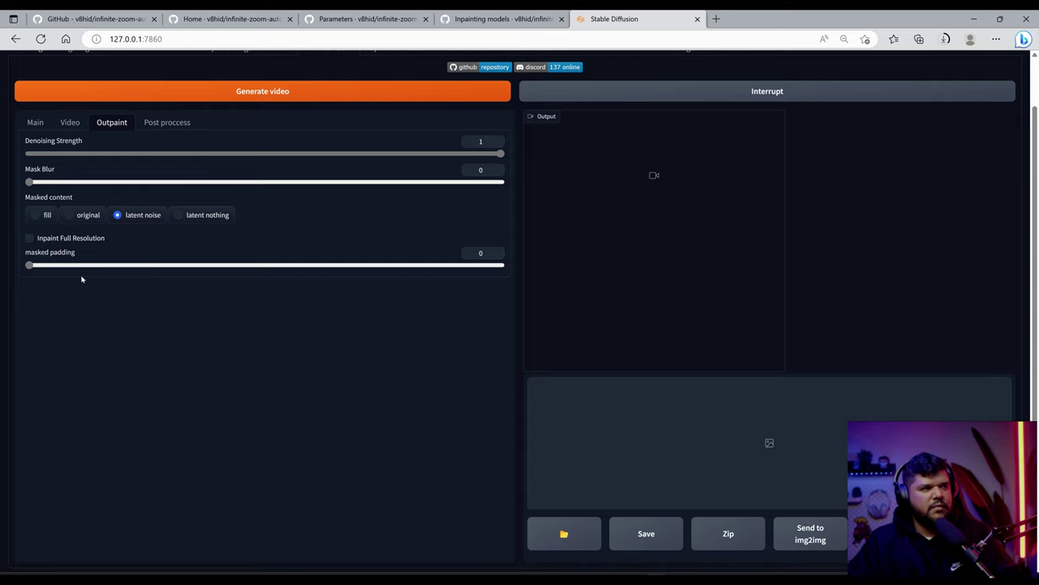
click(177, 123)
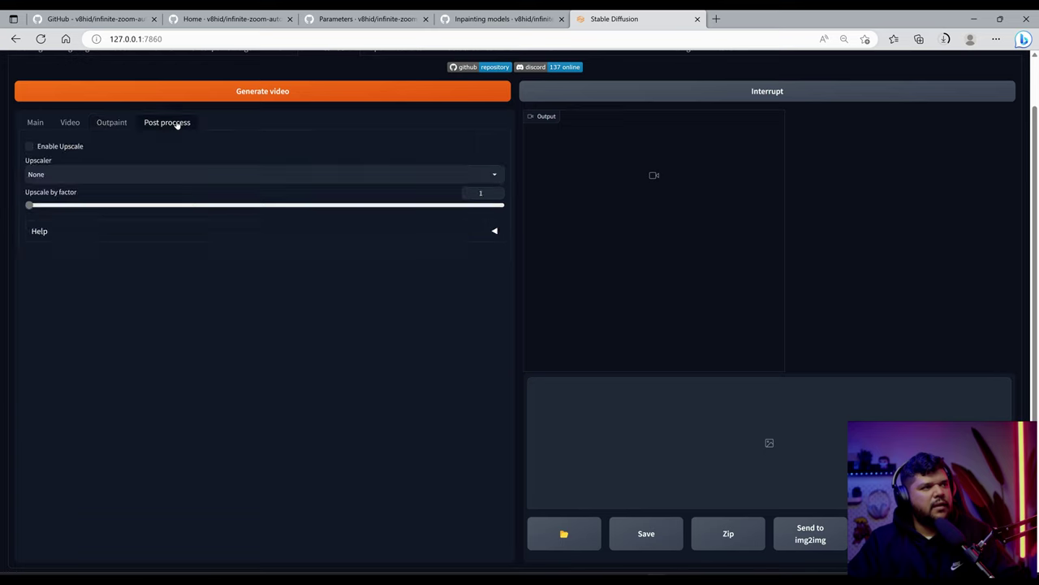
click(107, 179)
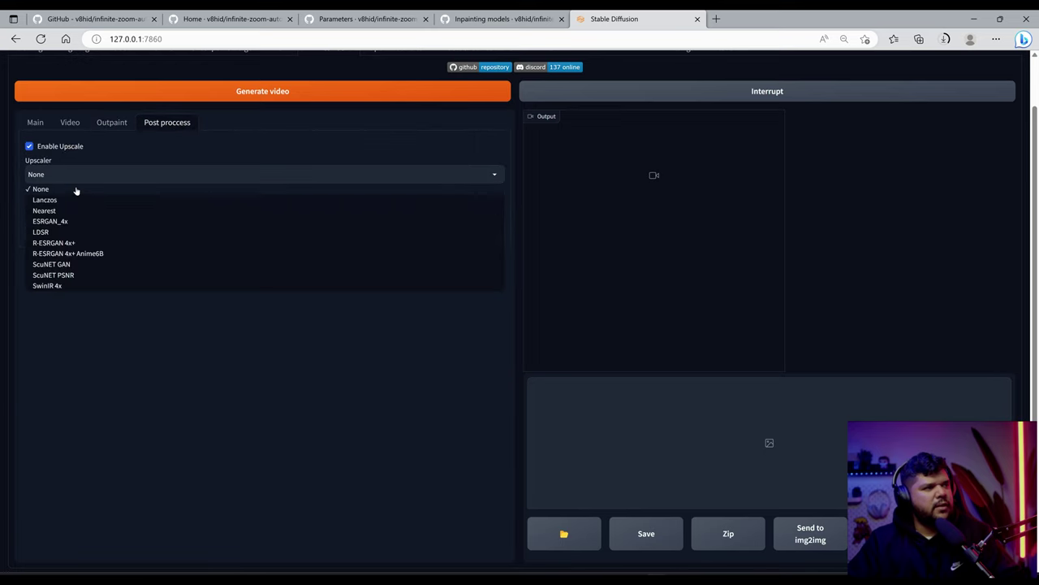
click(112, 154)
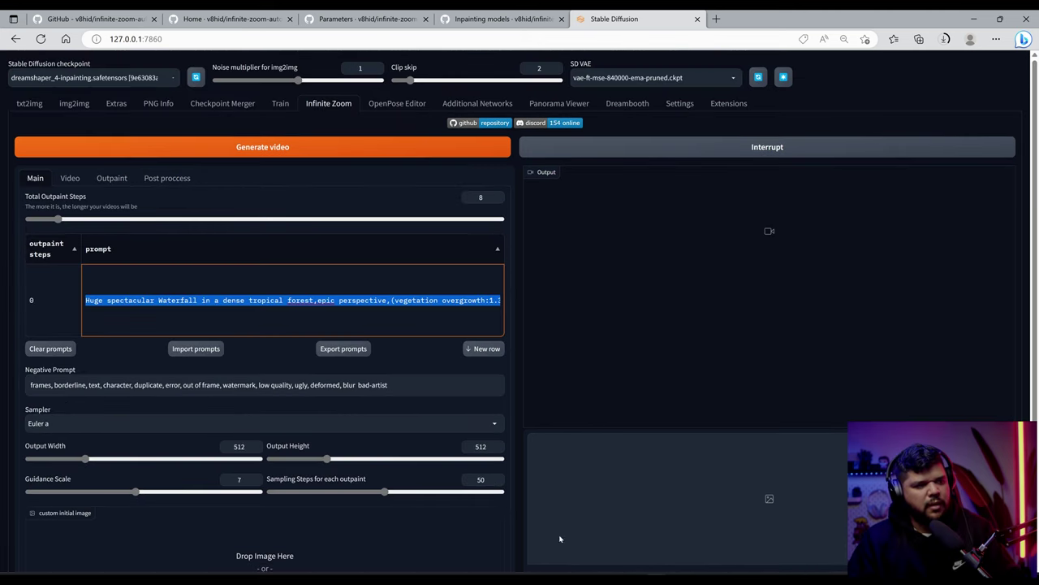
- Paste the prompt into Notepad and replace the waterfall scene with 'birds eye view of city'
key(alt+Tab)
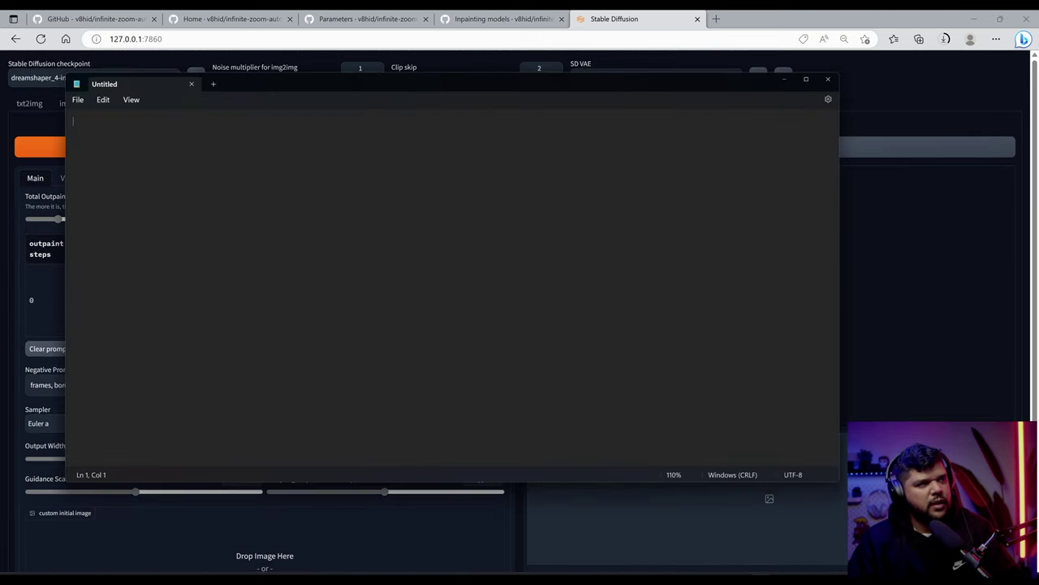
text(Huge spectacular Waterfall in a dense tropical forest,epic perspective,(vegetation overgrowth:1.3)(intricate, ornamentation:1.1),(baroque:1.1), fantasy, (realistic:1) digital painting , (magical,mystical:1.2) , (wide angle shot:1.4), (landscape composed:1.2)(medieval:1.1), divine,cinematic,(tropical forest:1.4),(river:1.3)mythology,india, volumetric lighting, Hindu ,epic, Alex Horley Wenjun Lin greg rutkowski Ruan Jia (Wayne Barlowe:1.2) <lora:epiNoiseoffset_v2:0.6>)
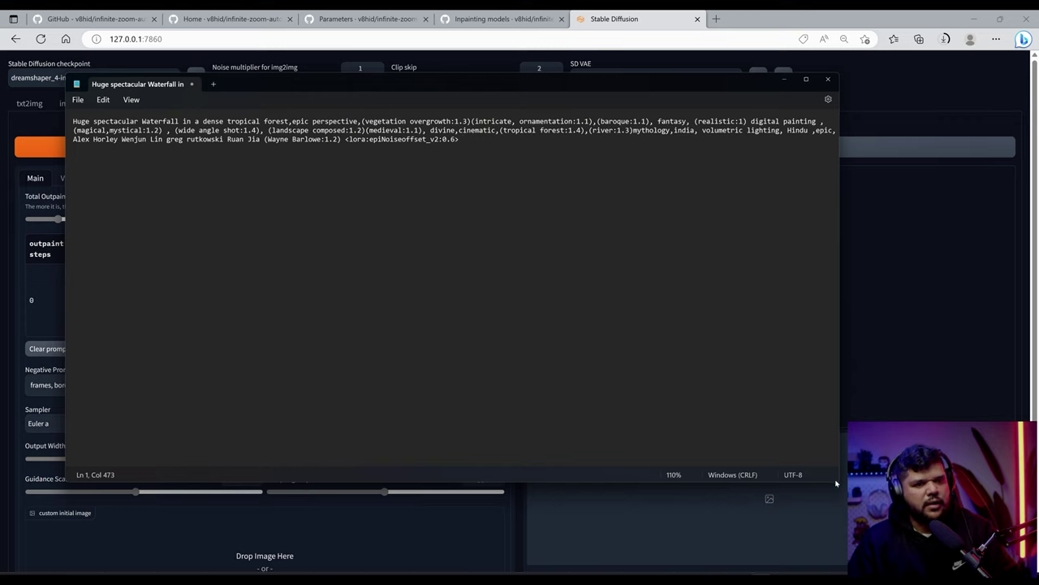
drag(836, 484, 914, 513)
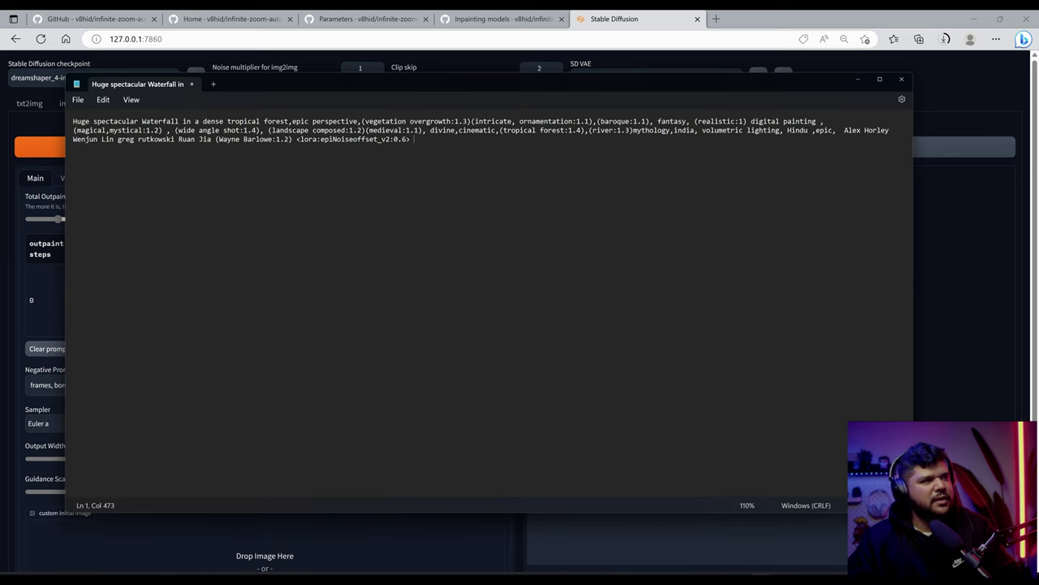
drag(143, 121, 289, 121)
text(birds ey)
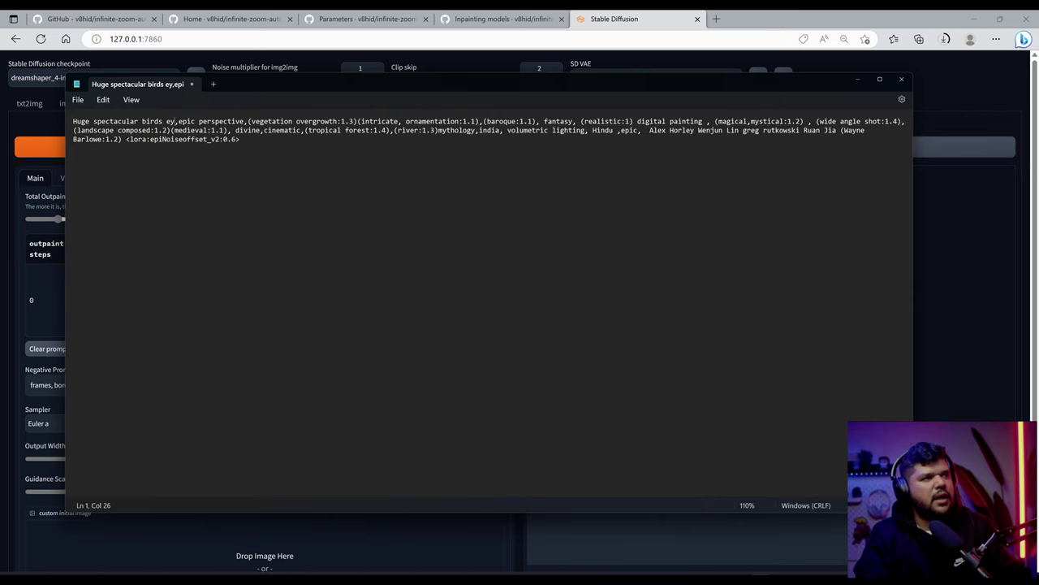
text(e view of )
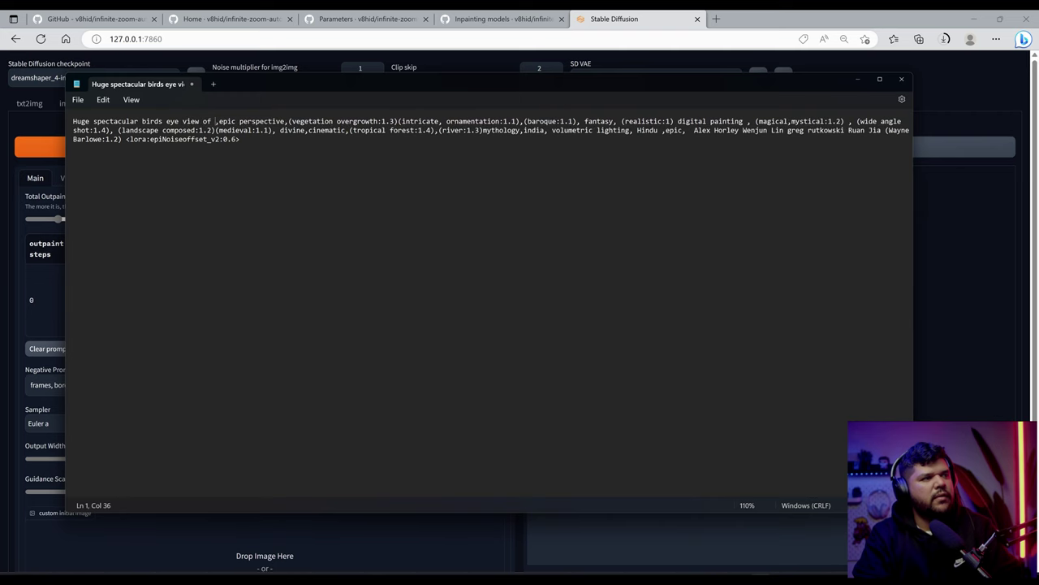
text(city)
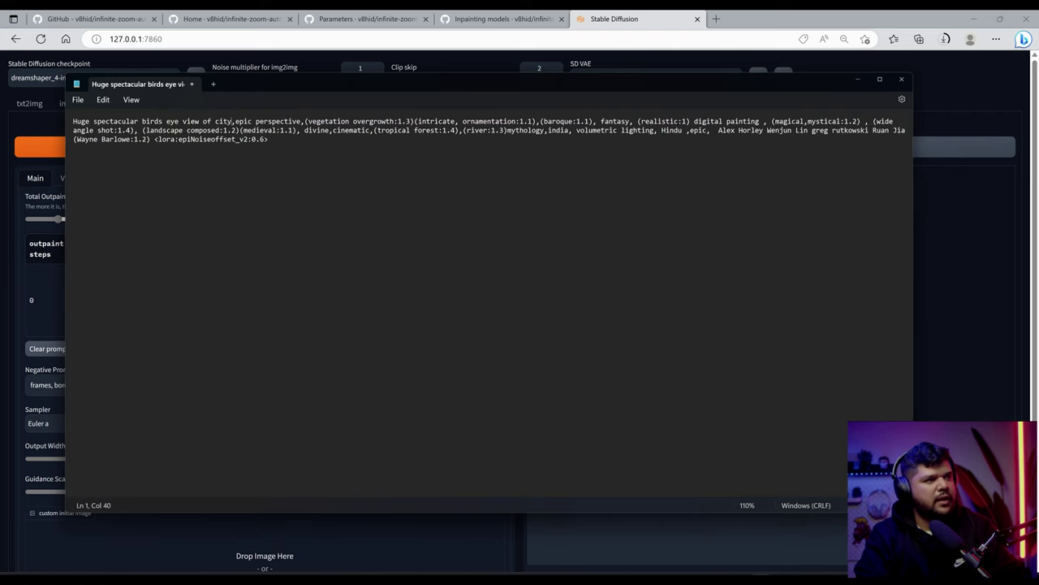
- Remove the vegetation, ornamentation, magical, mystical and medieval terms, then select the trimmed prompt
drag(304, 121, 536, 121)
key(Delete)
drag(540, 121, 633, 121)
key(Delete)
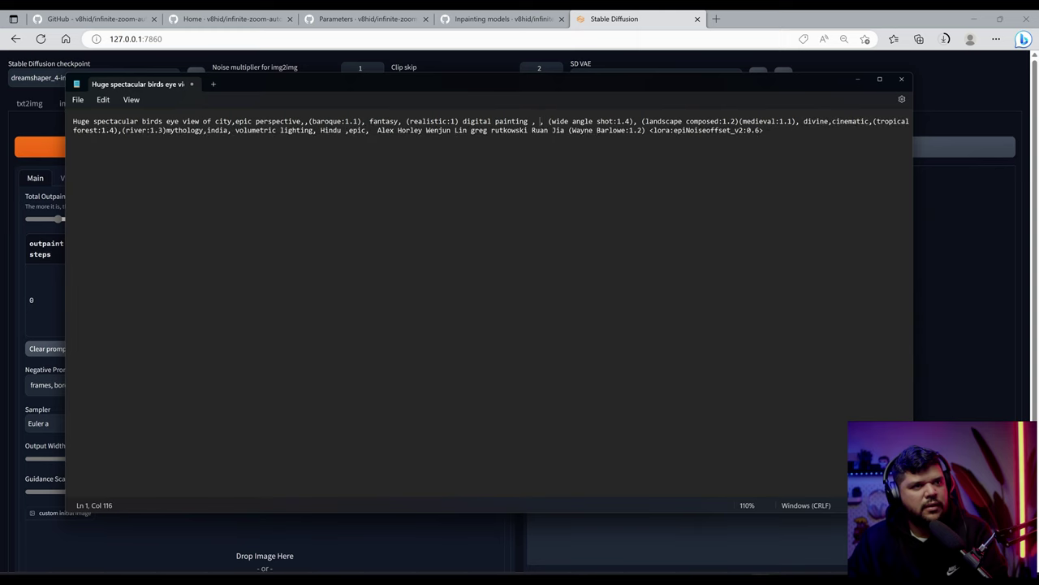
key(BackSpace)
key(BackSpace)
drag(734, 121, 785, 121)
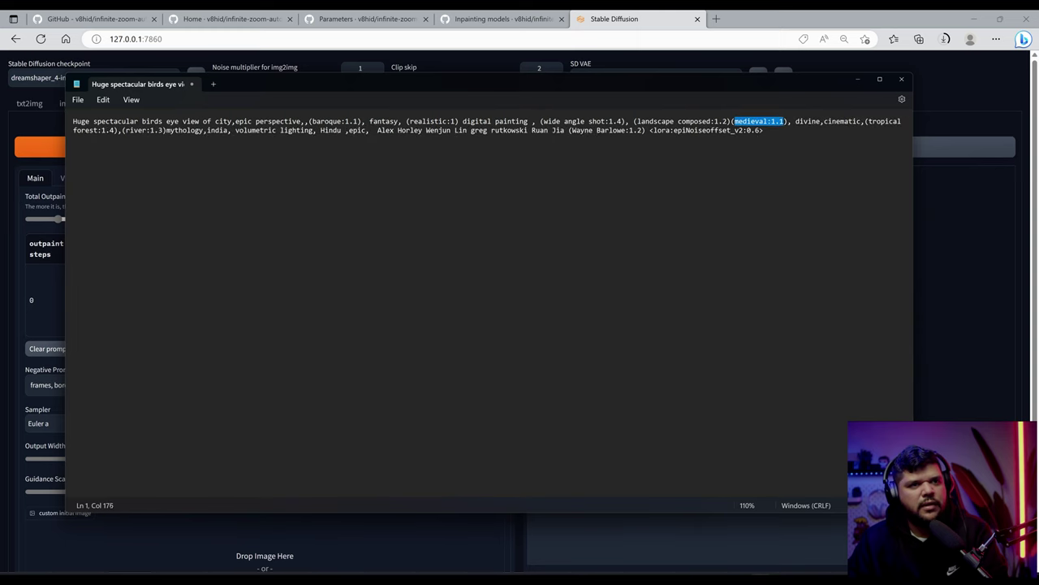
key(Delete)
key(Delete)
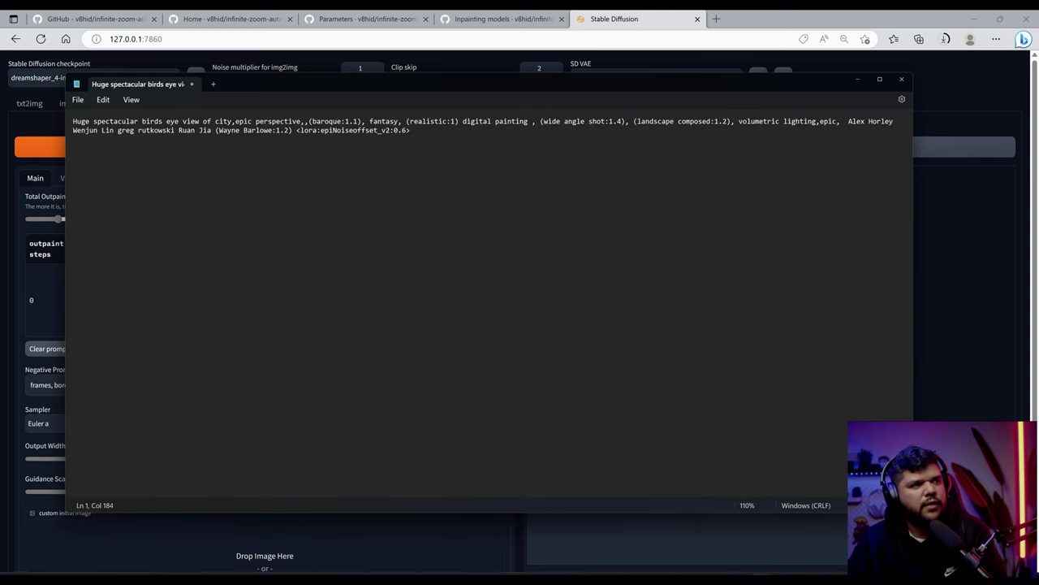
key(ctrl+a)
click(48, 281)
- Paste the trimmed bird's-eye city prompt into step 0, then generate and play the 8-second zoom video
click(130, 299)
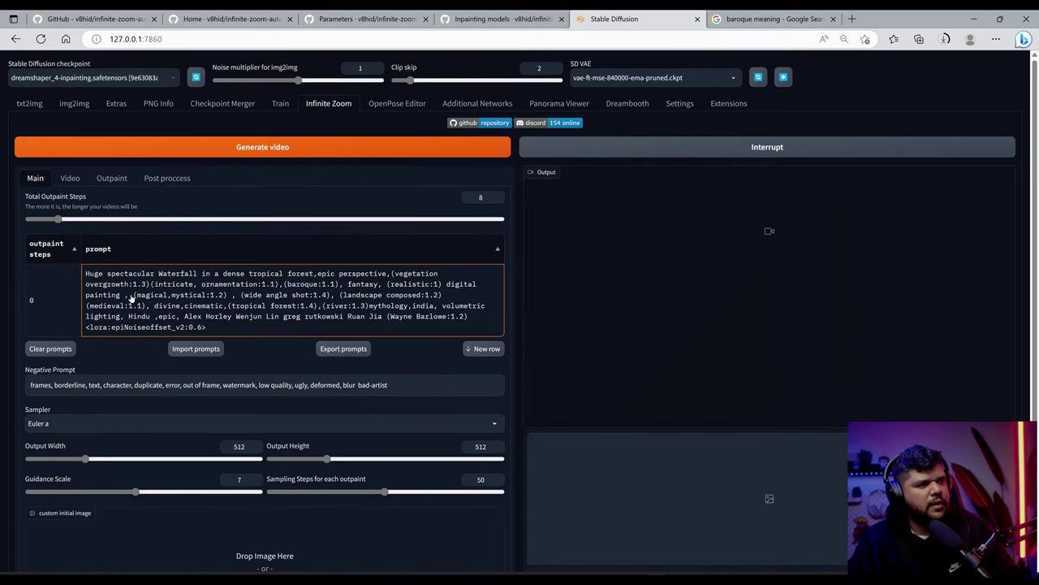
key(ctrl+a)
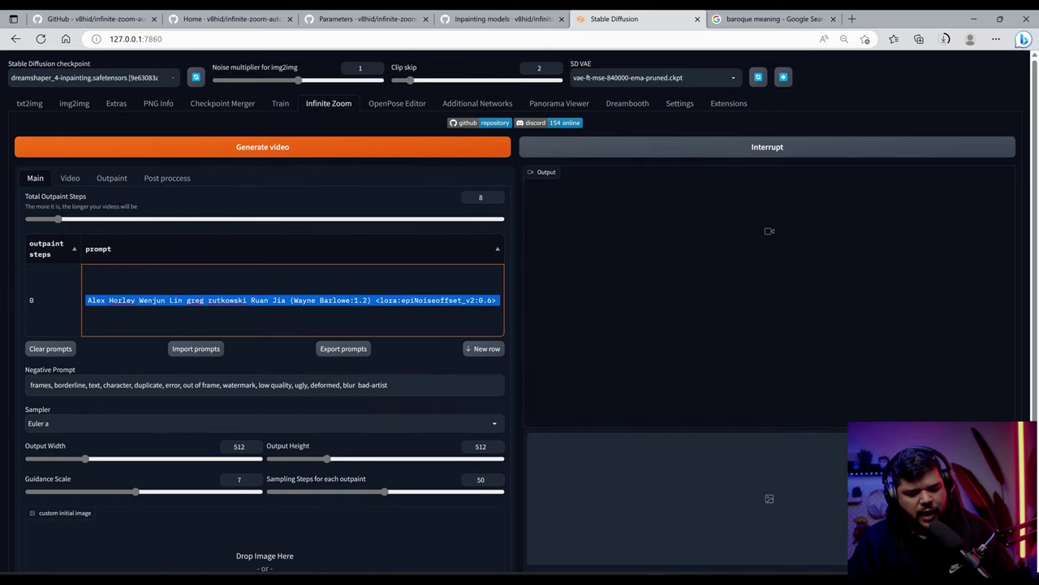
key(ctrl+v)
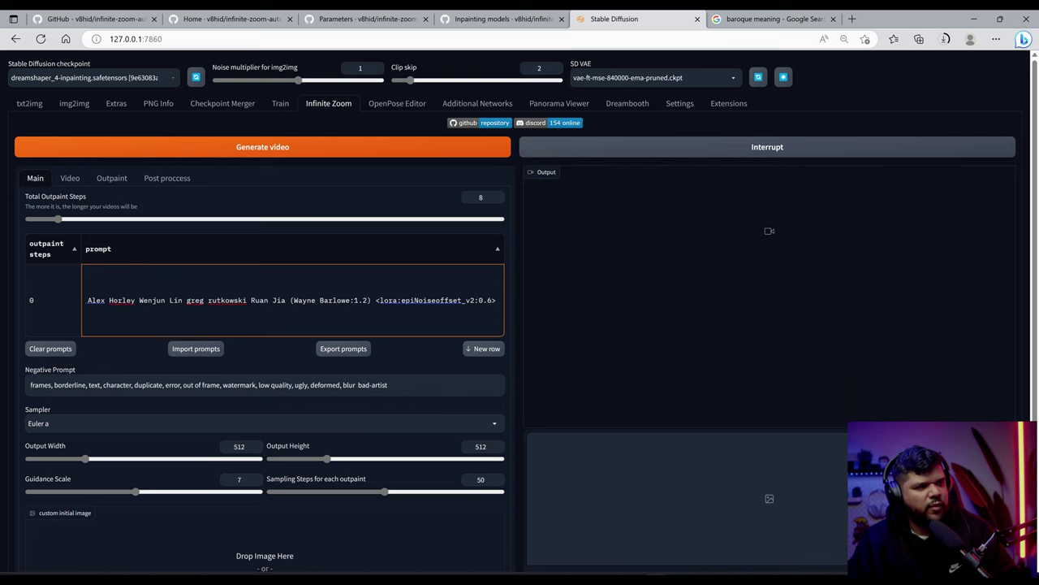
click(137, 354)
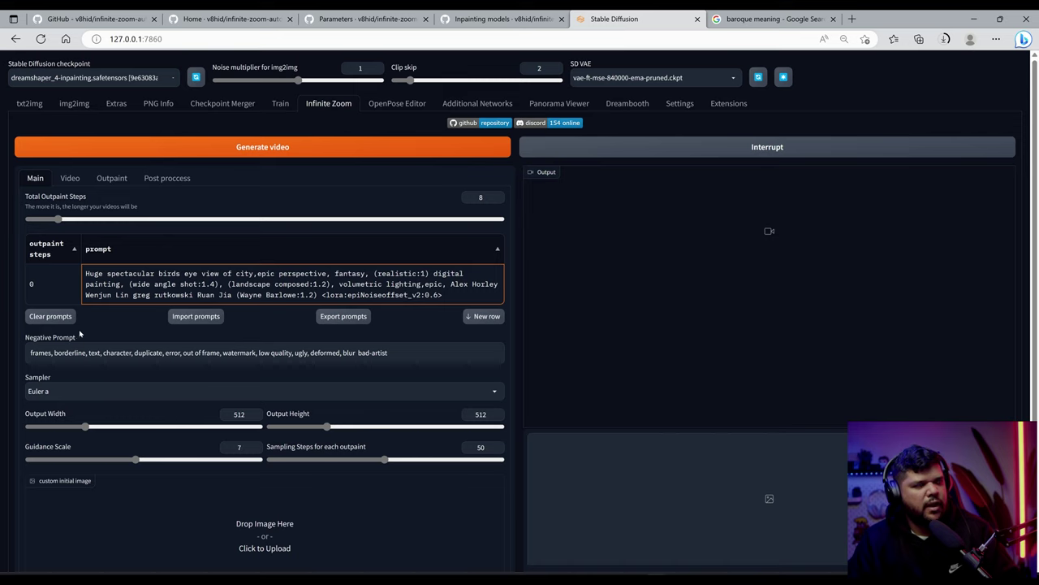
click(262, 146)
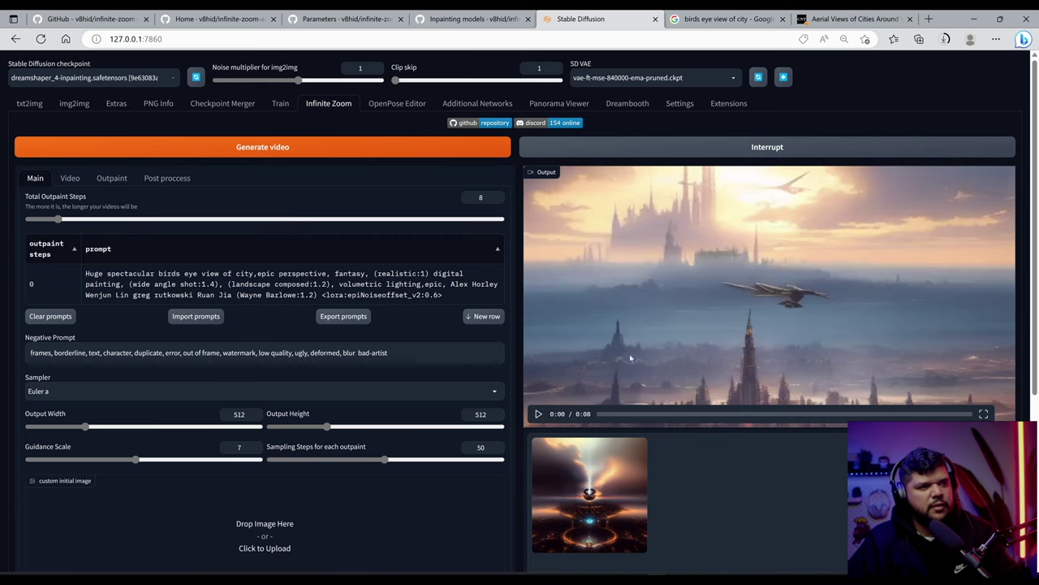
click(538, 414)
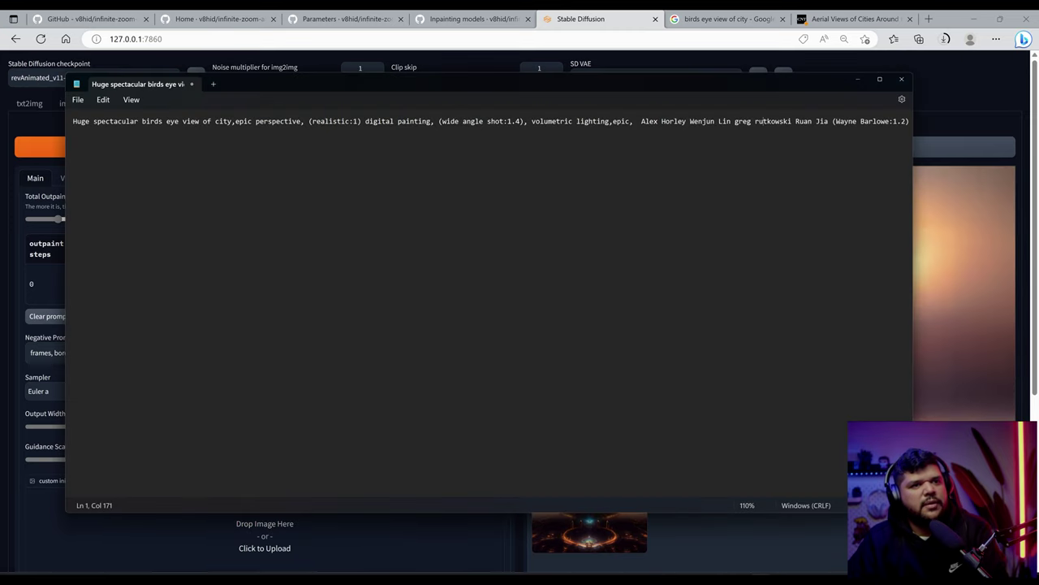
- Strip the middle style terms from the Notepad prompt, write a 'view of earth from space' line and select it
click(832, 121)
mouse_move(632, 121)
mouse_down()
mouse_move(313, 121)
mouse_move(362, 121)
mouse_up()
key(Delete)
click(110, 121)
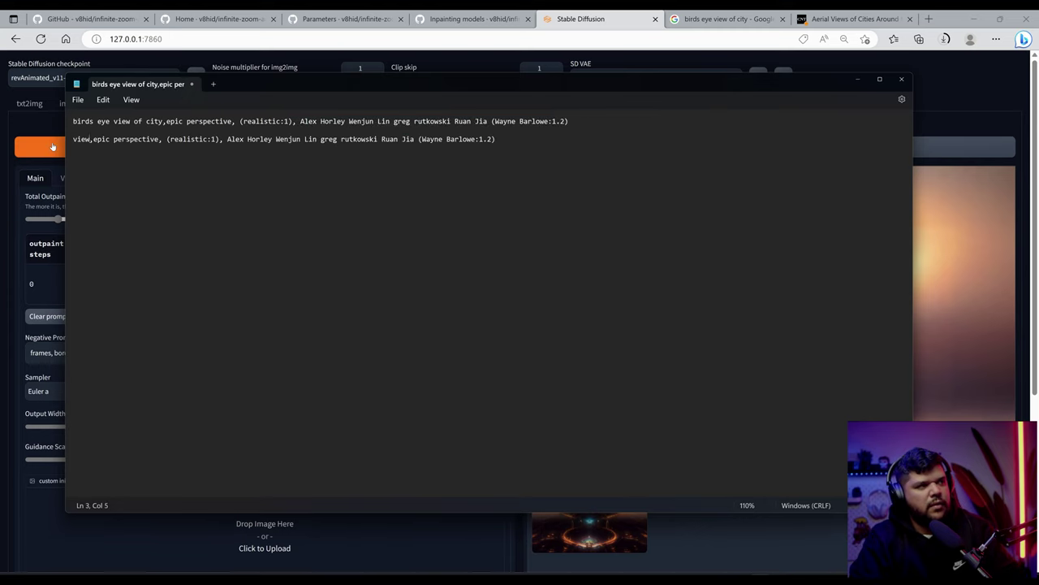
text(of earth from )
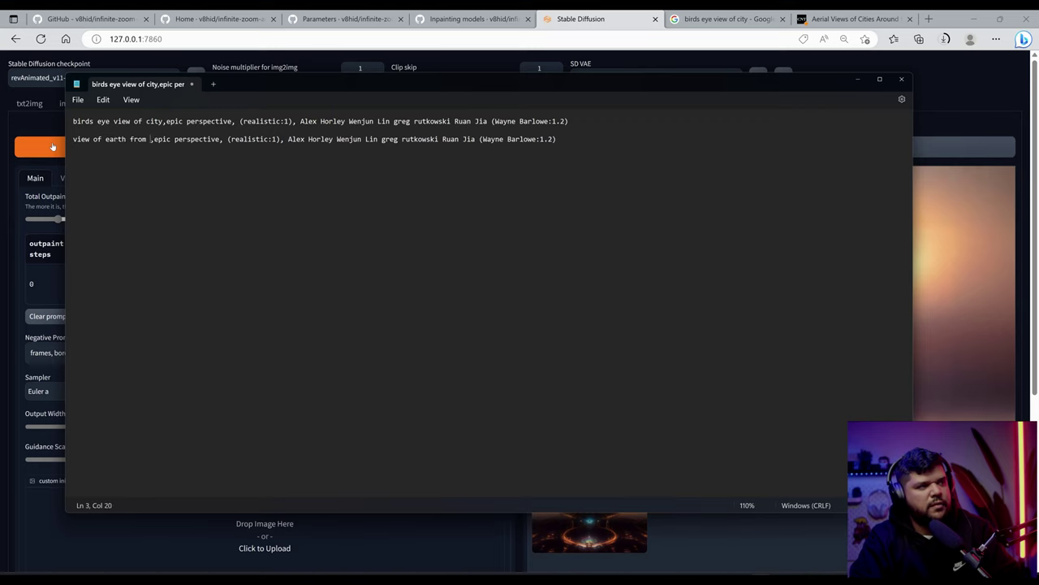
text(space)
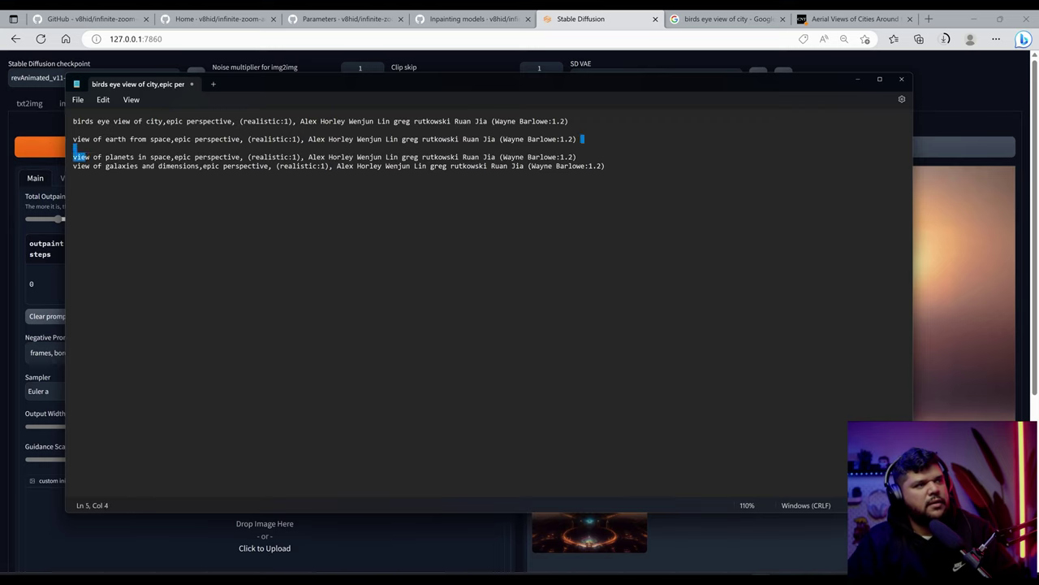
drag(76, 139, 579, 139)
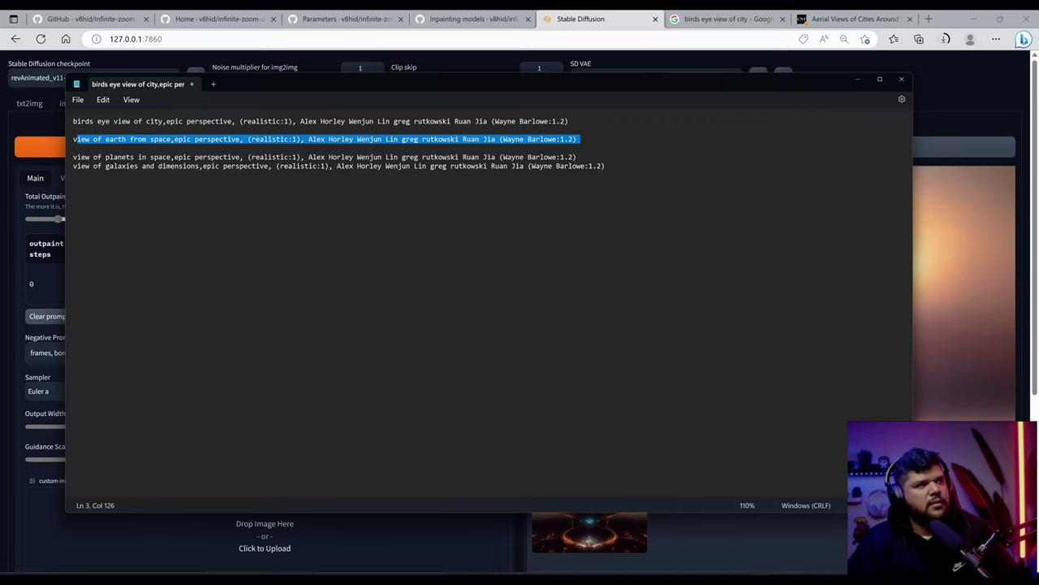
- Add a step-2 row holding the pasted earth-from-space prompt
click(22, 272)
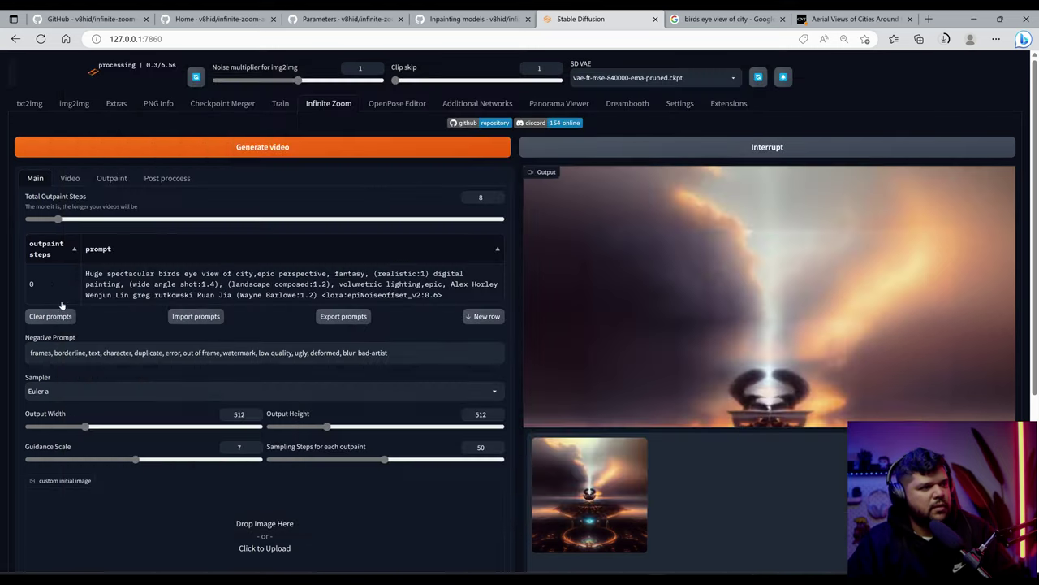
click(484, 317)
click(141, 317)
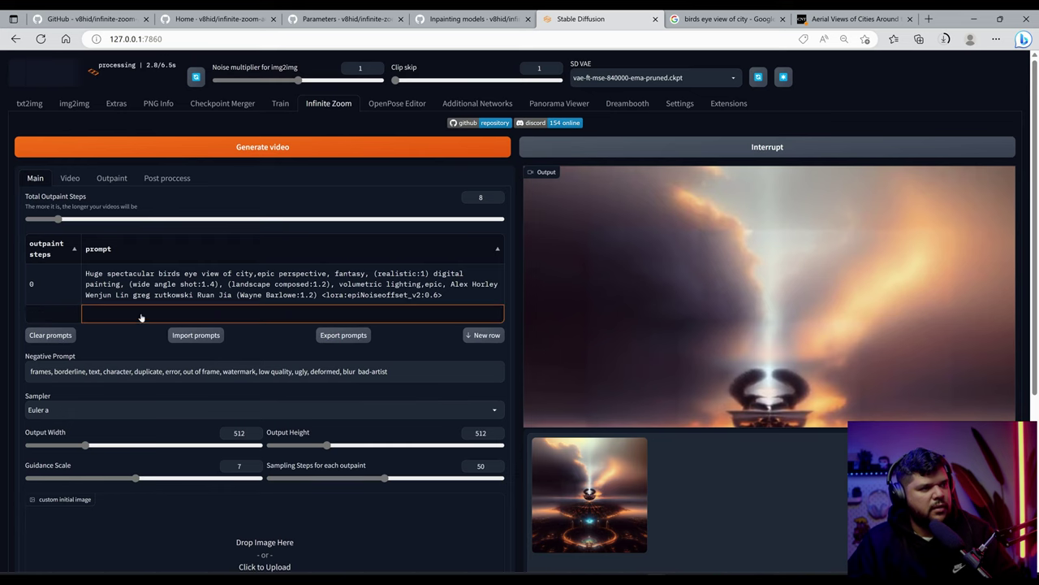
text(view of earth from space,epic perspective, (realistic:1), Alex Horley Wenjun Lin greg rutkowski Ruan Jia (Wayne Barlowe:1.2))
click(53, 318)
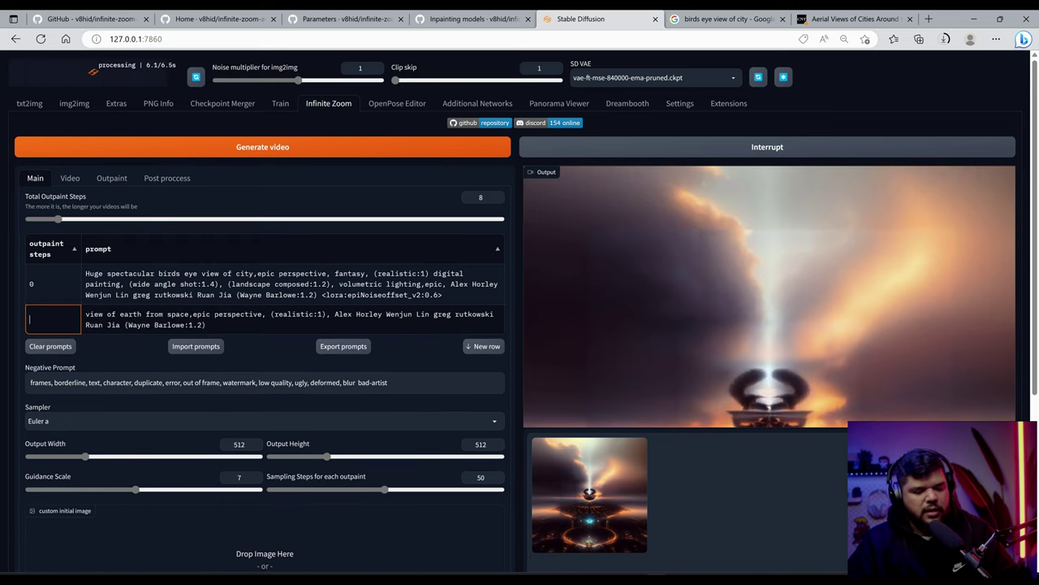
text(2)
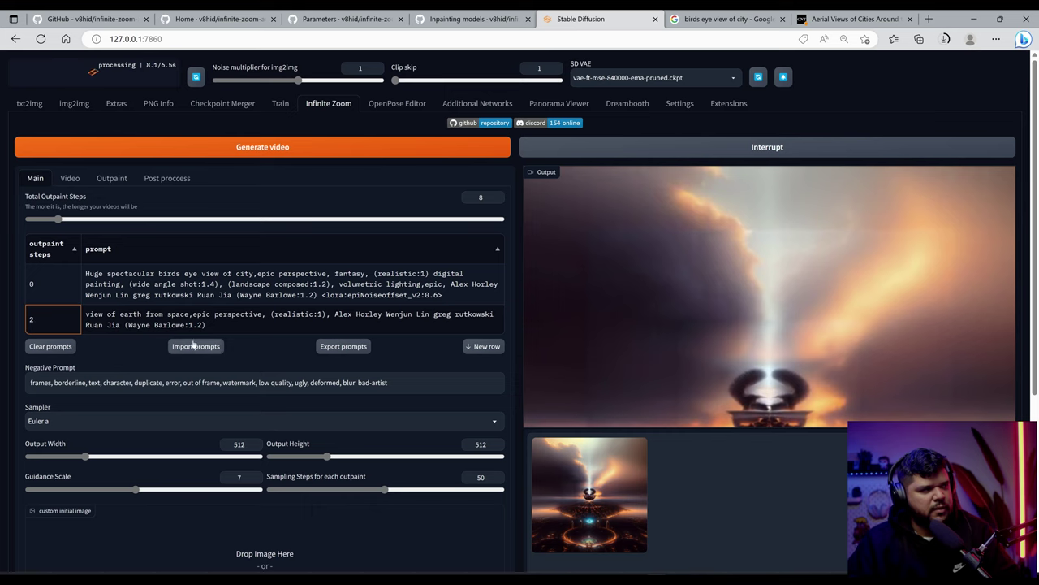
- Add prompt rows for step 4 and step 6 to the table
click(482, 345)
click(73, 344)
text(4)
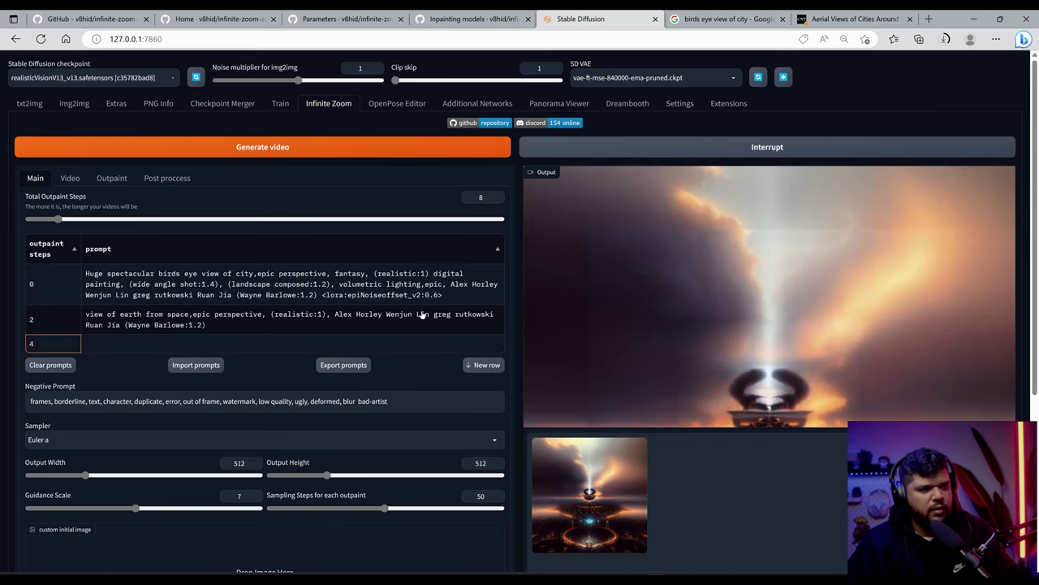
click(473, 365)
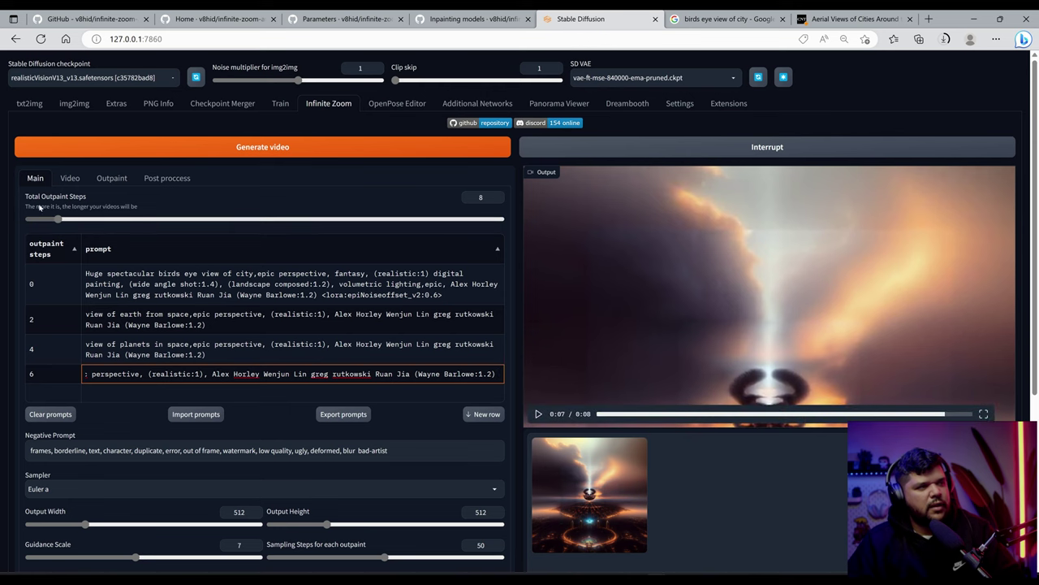
scroll(163, 439, down, 3)
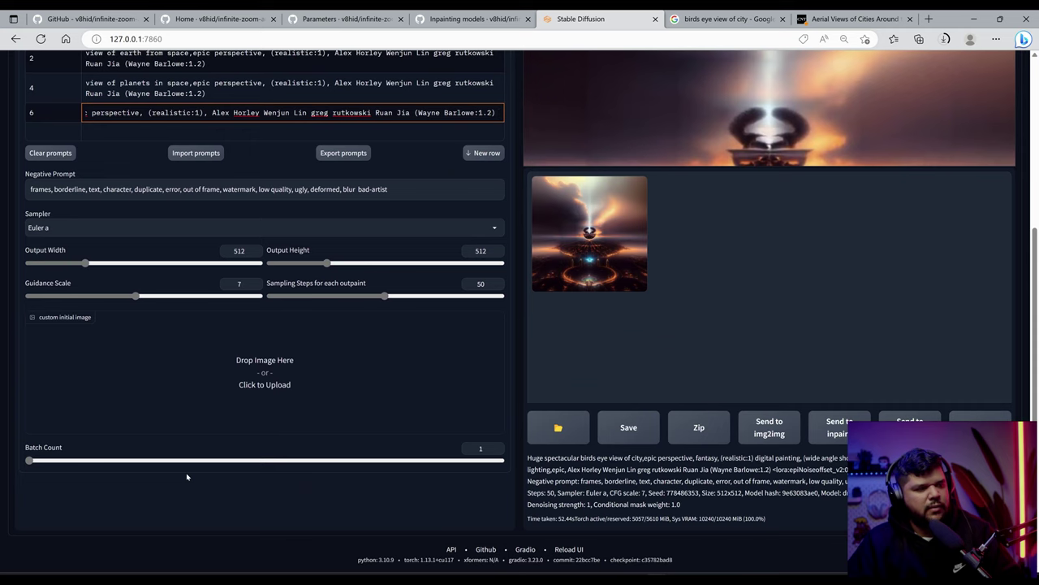
scroll(187, 477, up, 5)
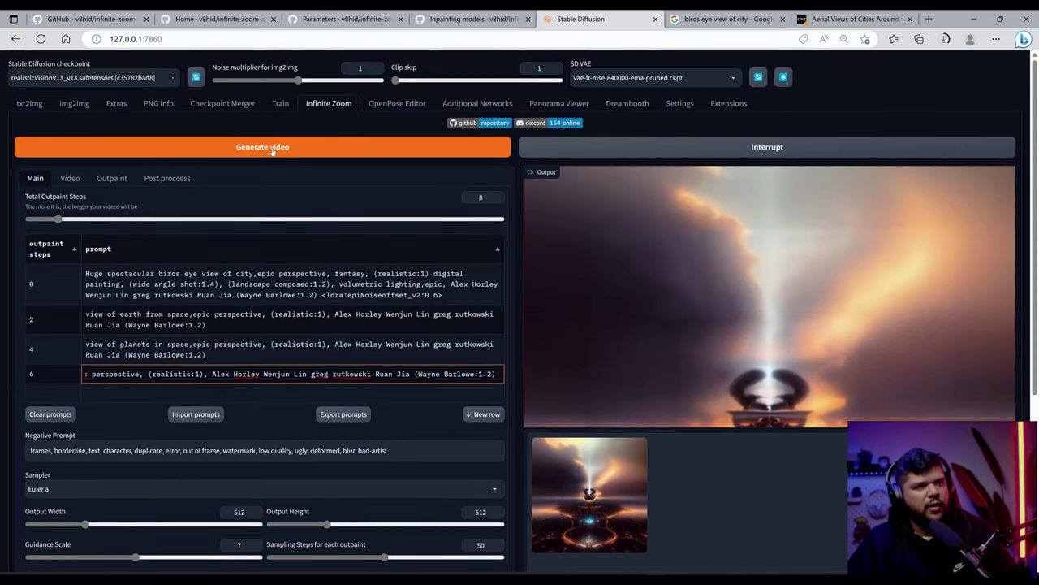
- Generate the city-to-galaxies zoom video and play it
click(277, 146)
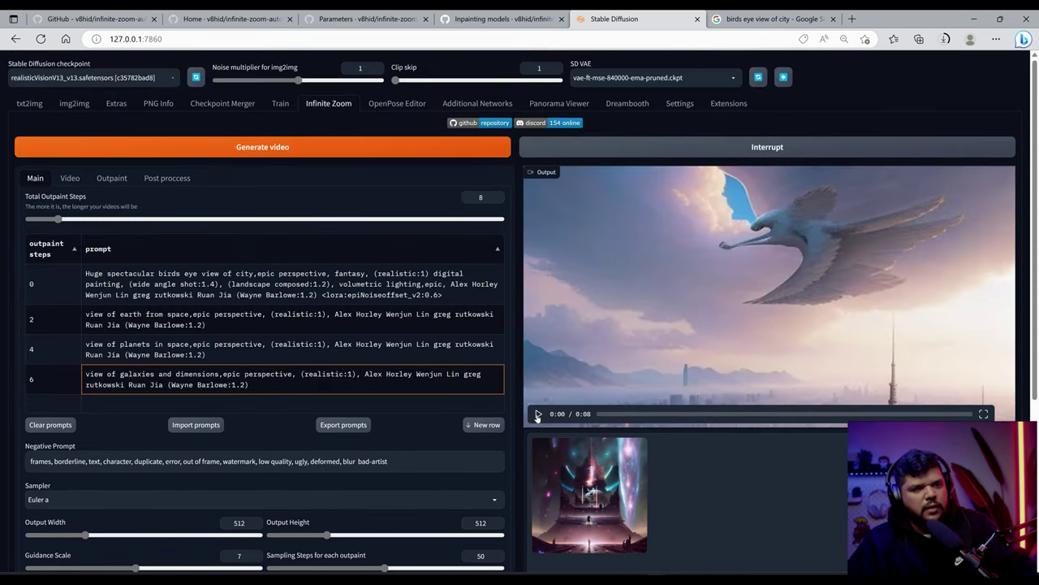
click(538, 414)
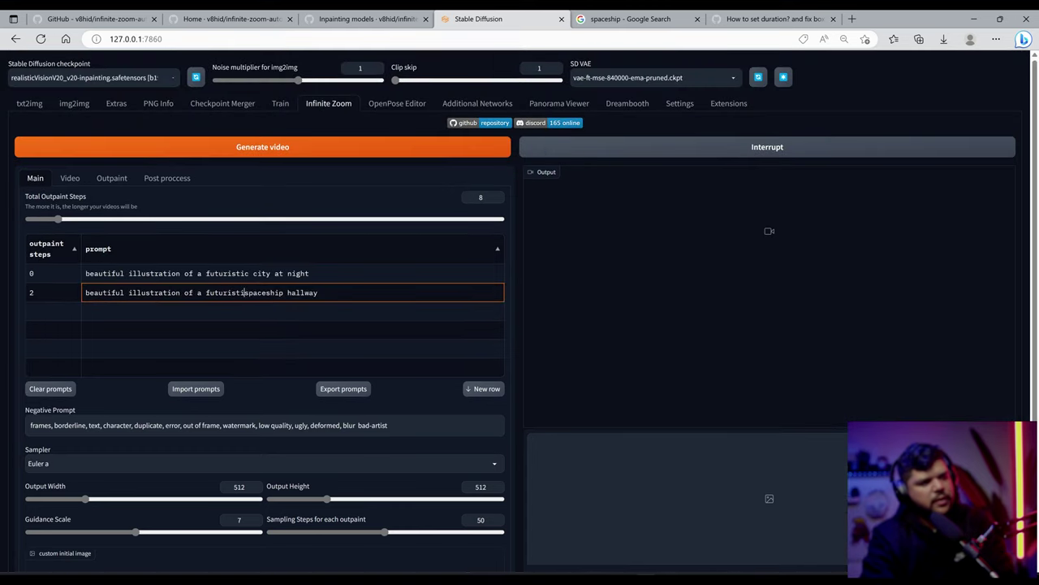
- Fix the step-2 prompt spacing, set 14 total outpaint steps, and paste 'beautiful illustration' into the step 4–10 prompts
click(246, 292)
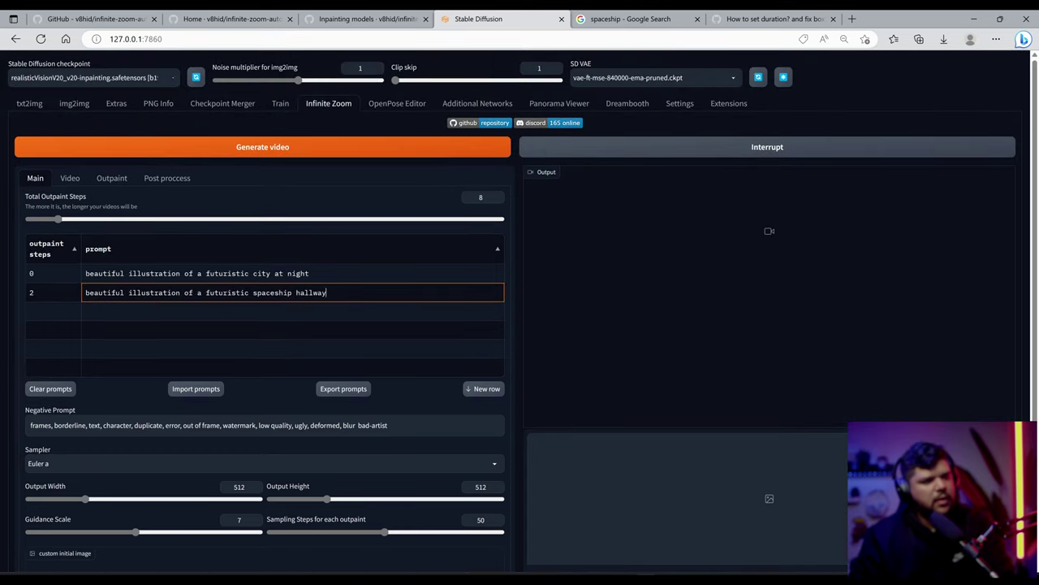
click(56, 320)
drag(94, 292, 180, 292)
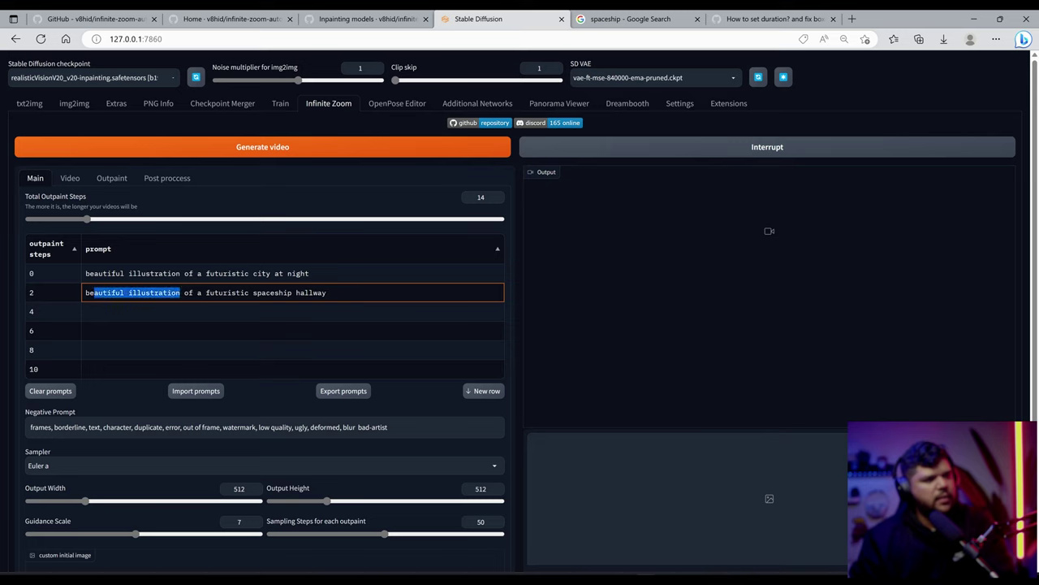
click(98, 316)
text(beautiful illustration)
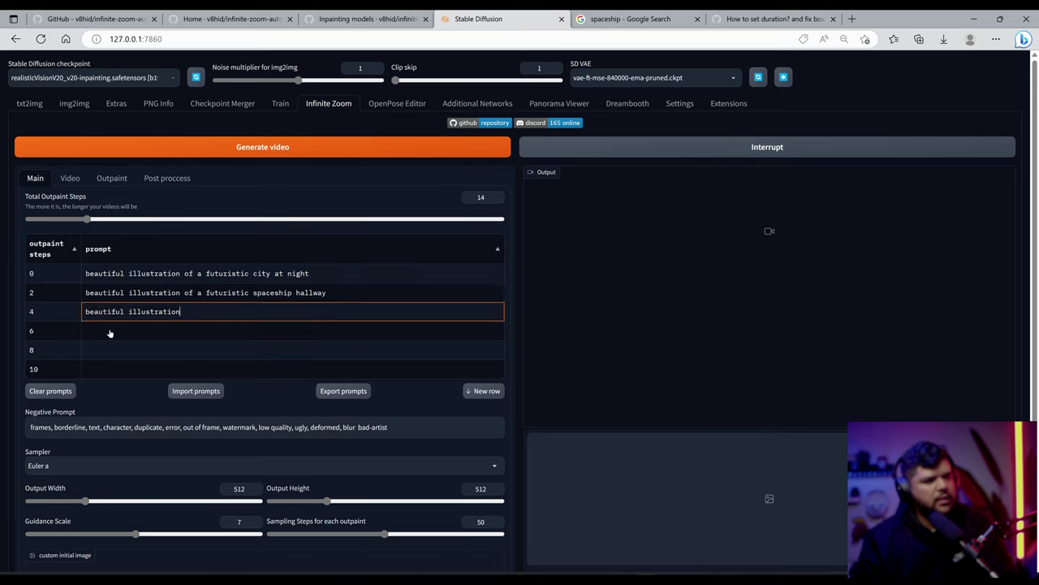
click(108, 331)
text(beautiful illustration)
click(111, 351)
text(beautiful illustration)
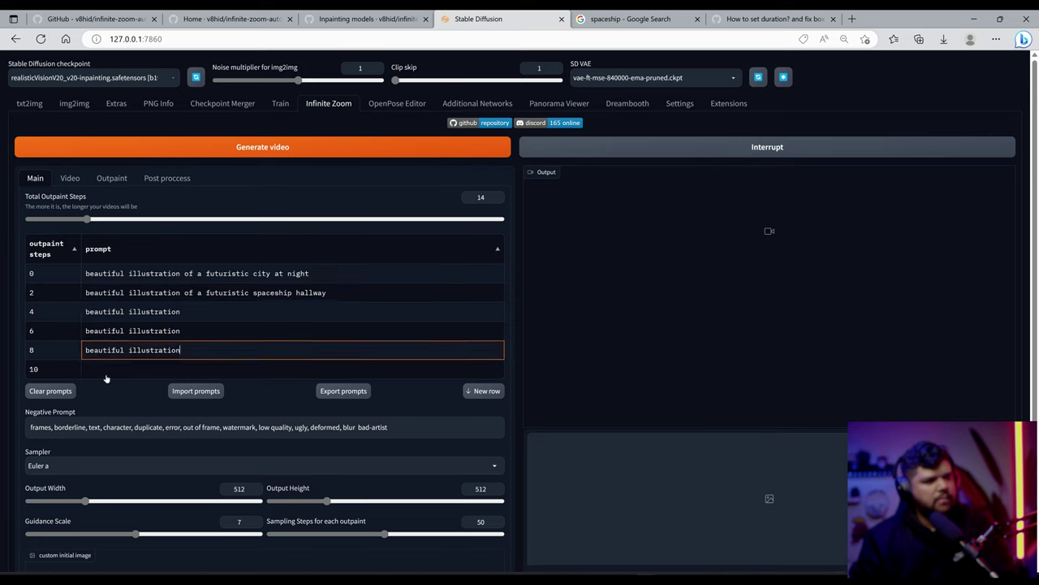
click(105, 372)
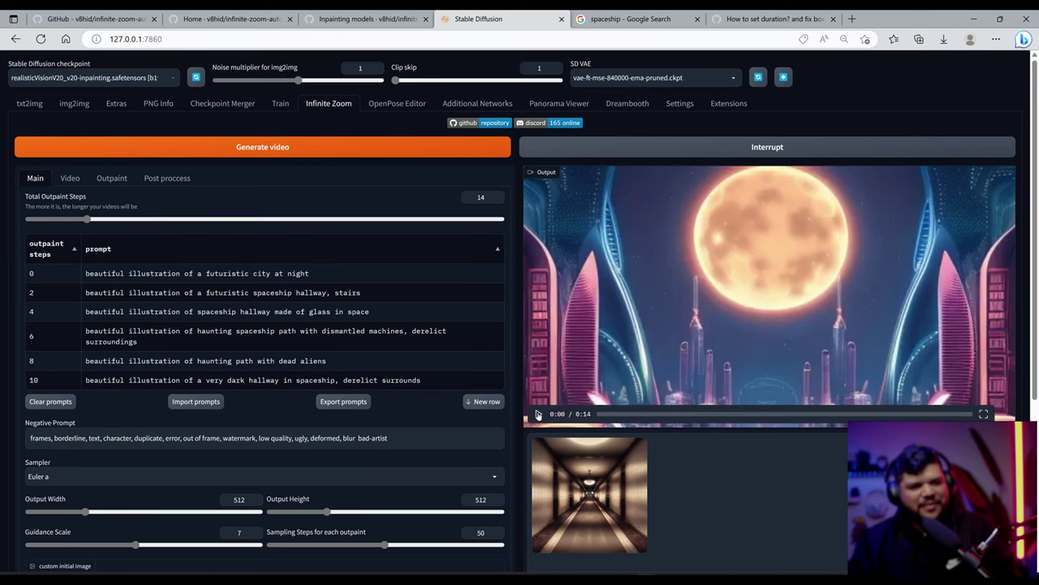
- Play and scrub the 14-second video, then select the 'dead aliens' wording in the step-8 prompt
click(539, 414)
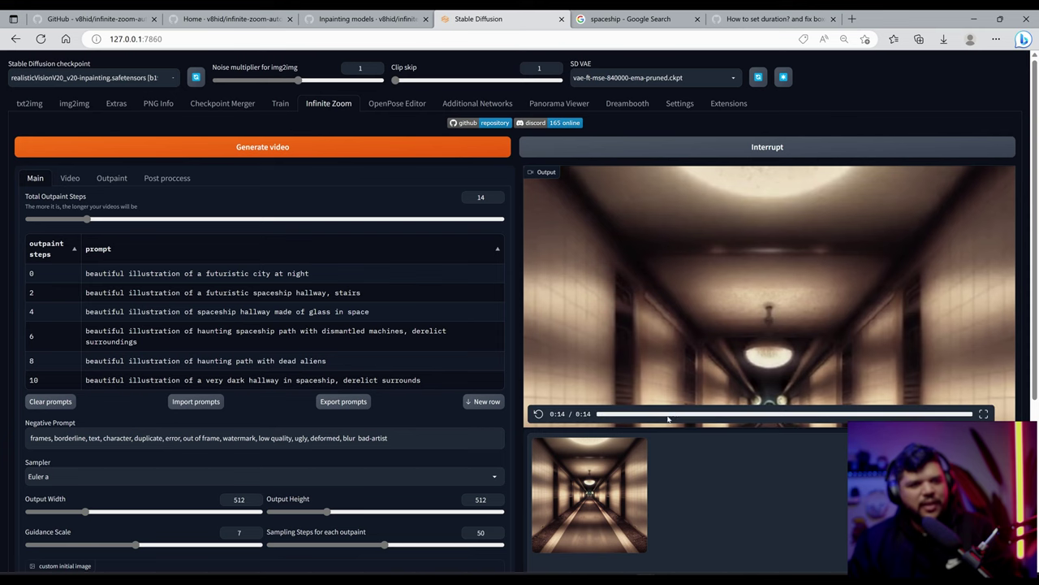
click(647, 415)
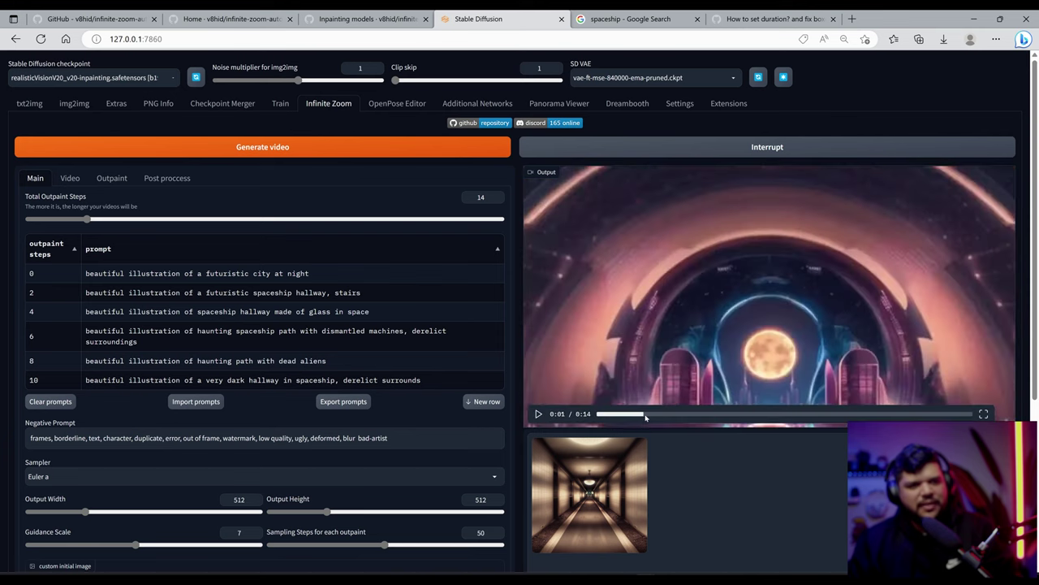
drag(647, 416, 867, 415)
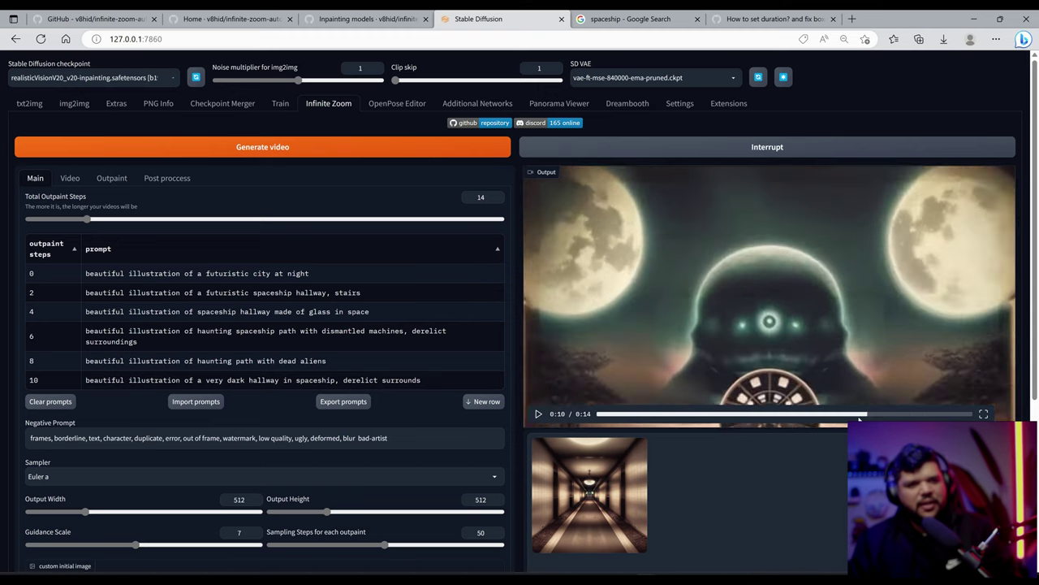
click(247, 359)
click(247, 360)
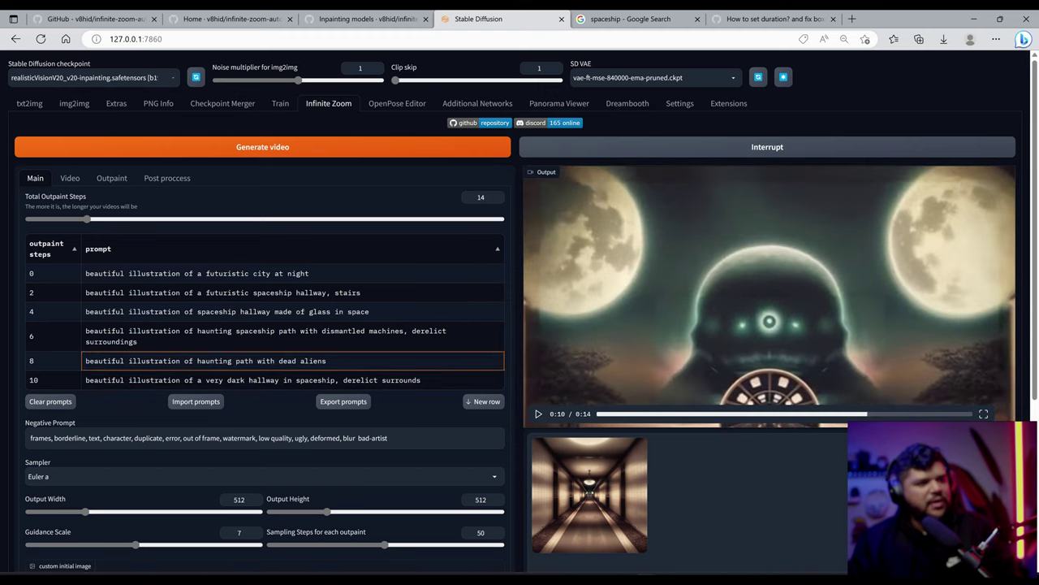
drag(196, 361, 323, 360)
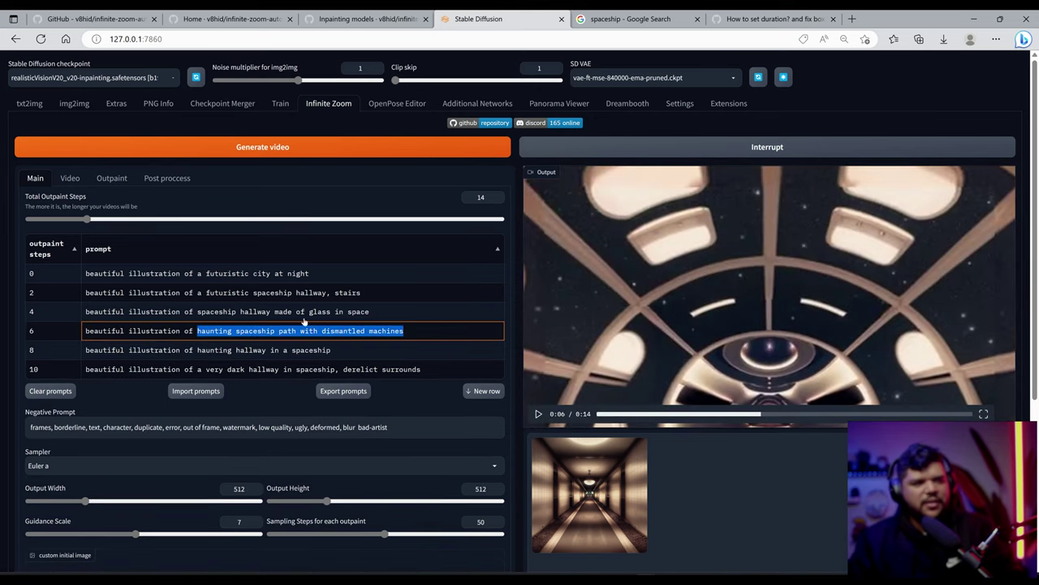
- Scrub the finished 30-second cave video back to its first second, then switch to the file browser
drag(667, 412, 962, 416)
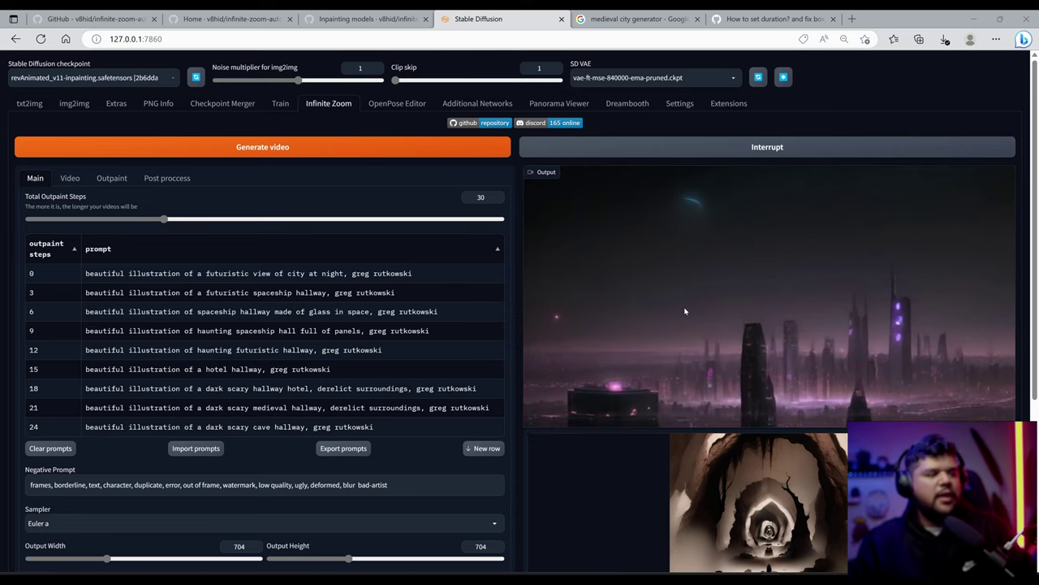
drag(972, 413, 559, 414)
click(614, 415)
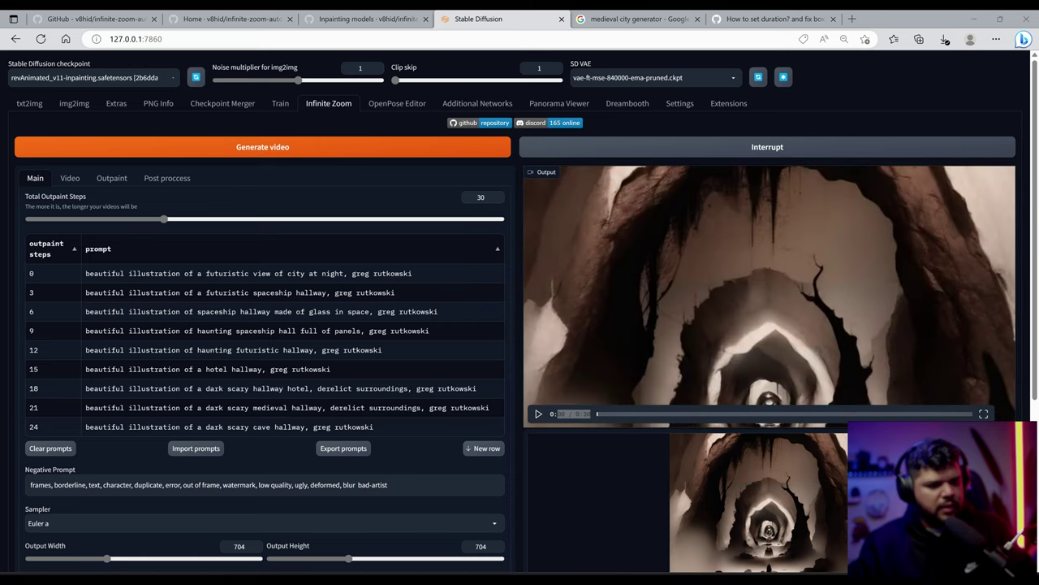
mouse_move(487, 579)
click(499, 543)
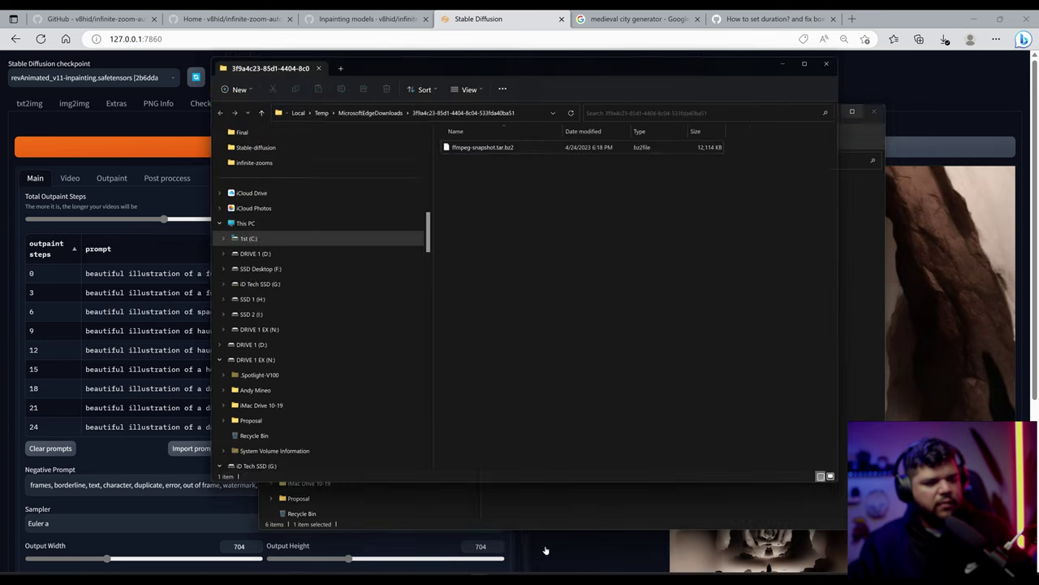
mouse_move(487, 579)
click(555, 560)
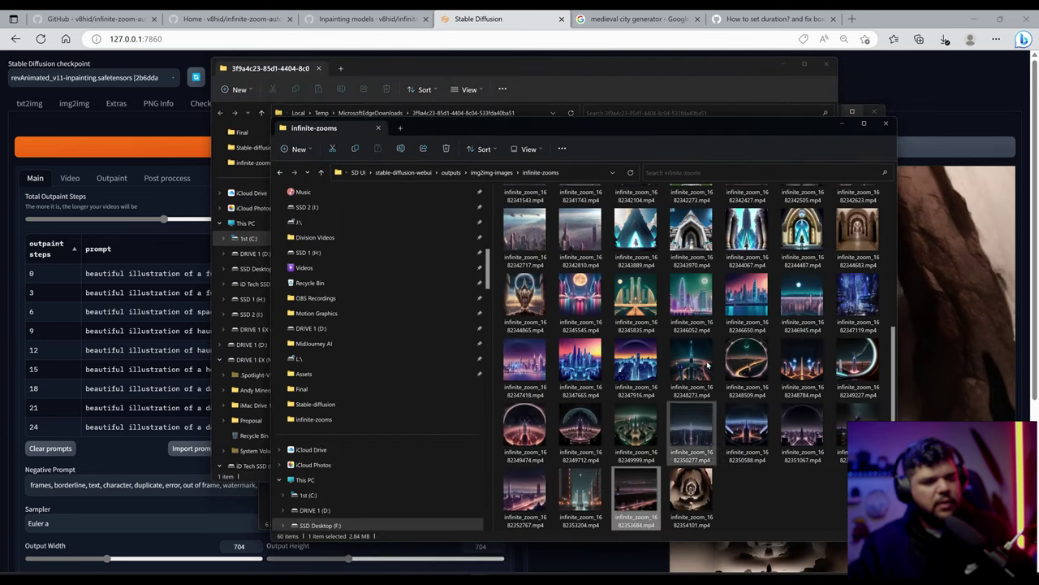
drag(783, 133, 758, 110)
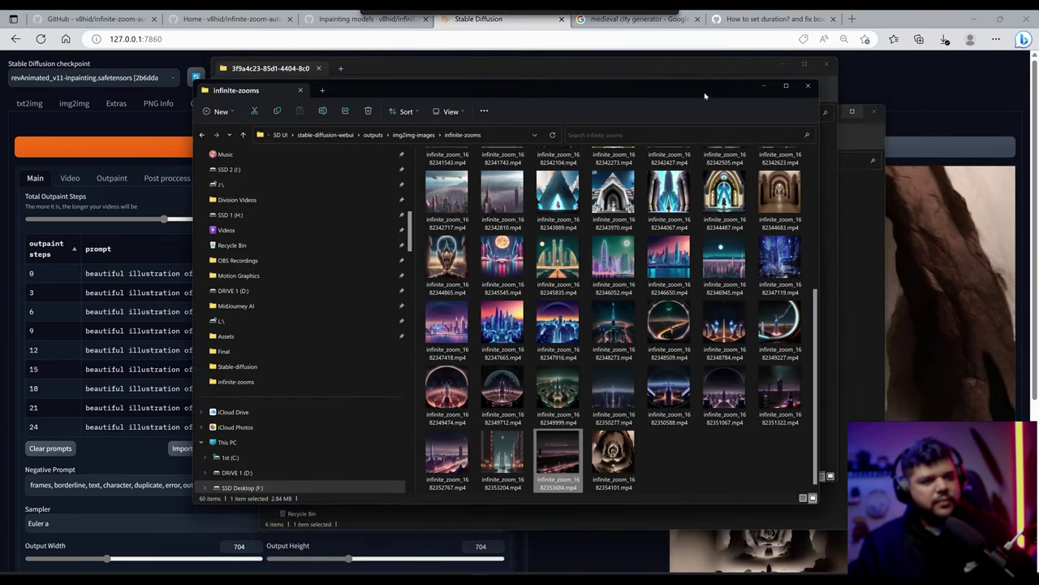
double_click(565, 336)
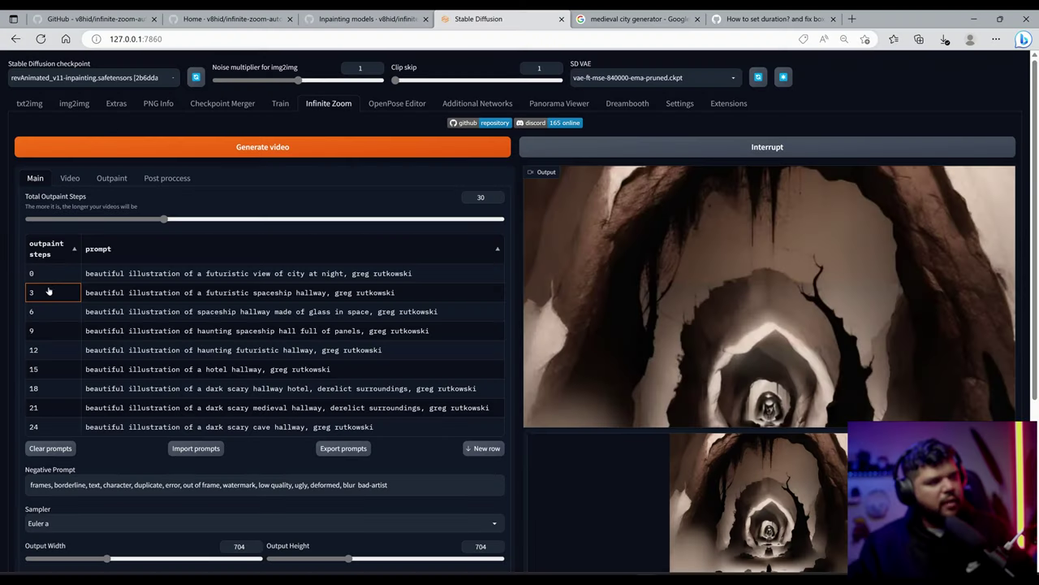
click(46, 297)
- Step through the step values in the prompt table and scroll to the custom initial image box
key(Down)
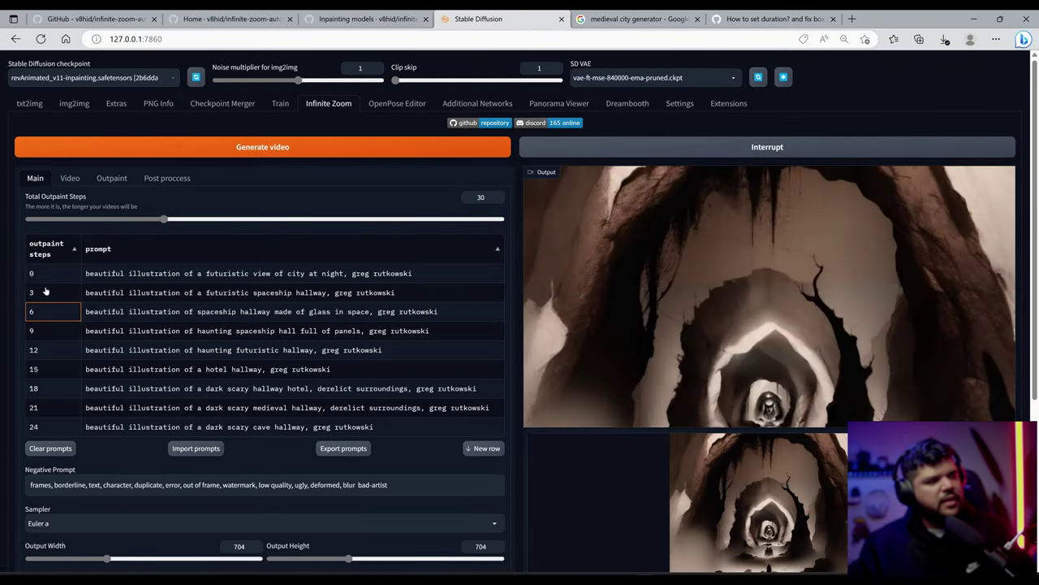
key(Up)
key(Up)
click(46, 295)
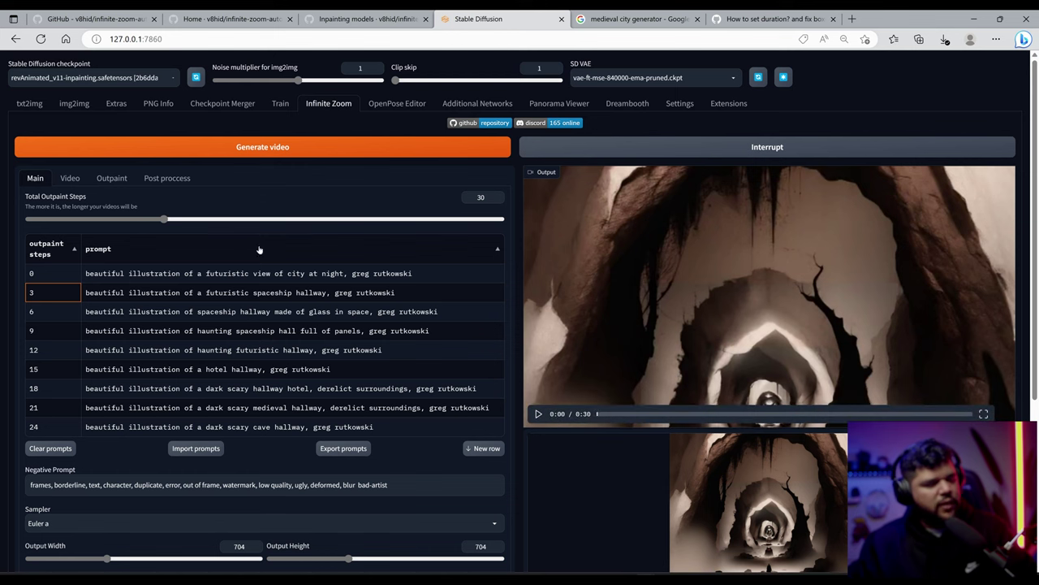
scroll(124, 459, down, 2)
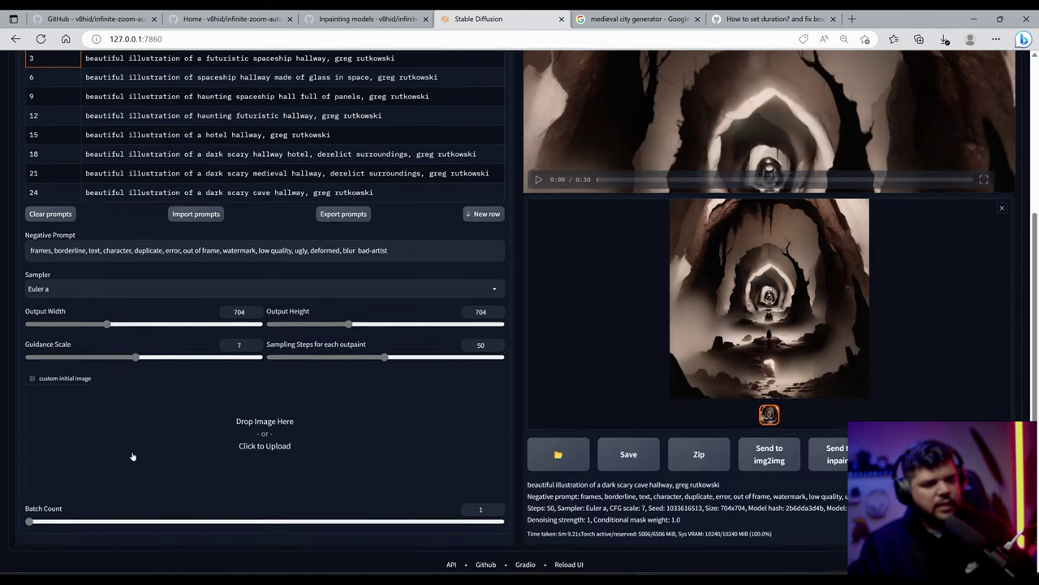
scroll(130, 477, up, 2)
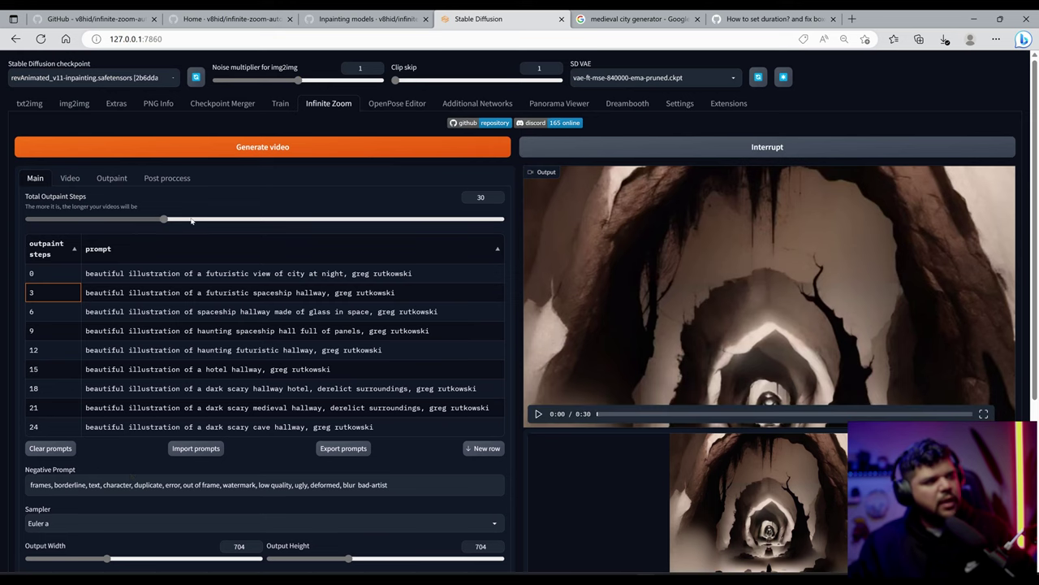
mouse_move(538, 211)
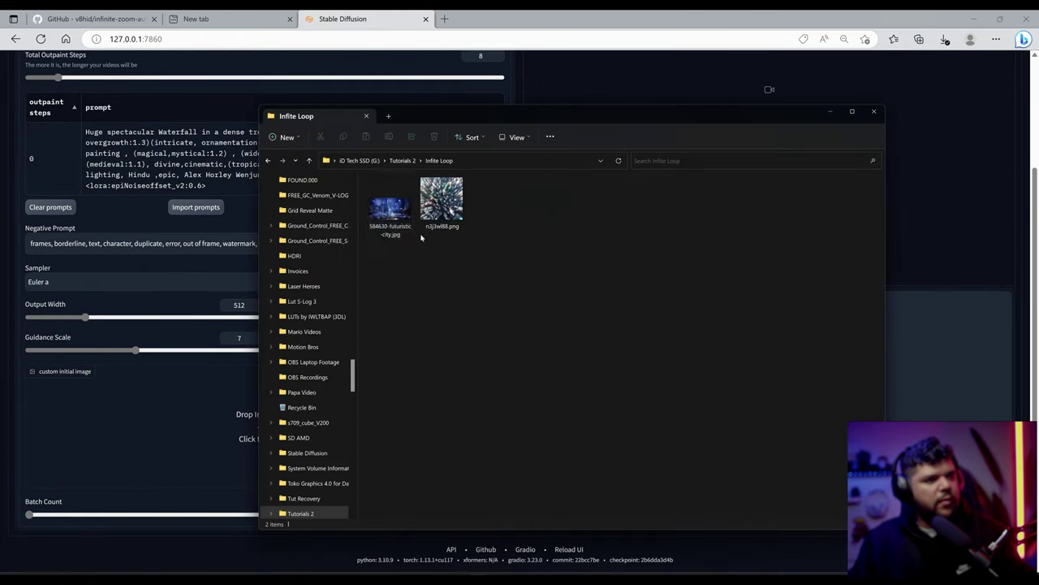
- Drop the blue sci-fi city picture in as the custom initial image and generate the 8-second video
drag(390, 204, 147, 431)
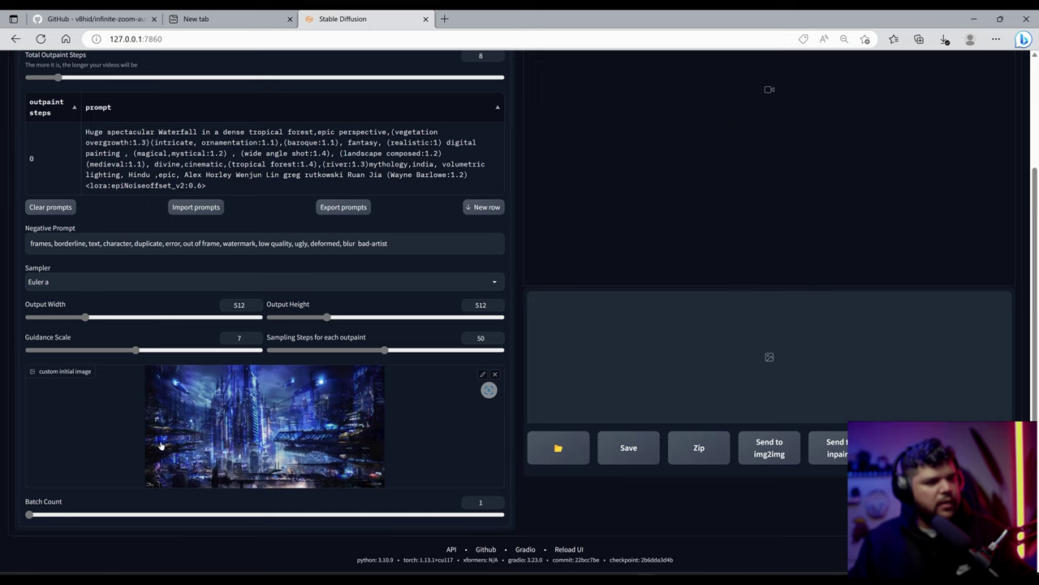
scroll(159, 439, up, 2)
scroll(291, 442, down, 2)
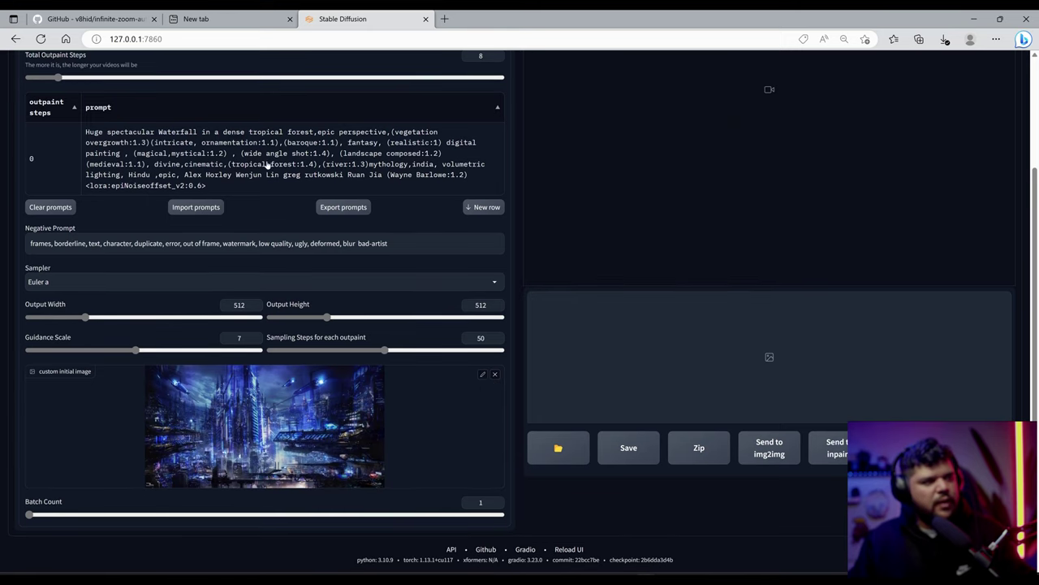
scroll(325, 407, up, 2)
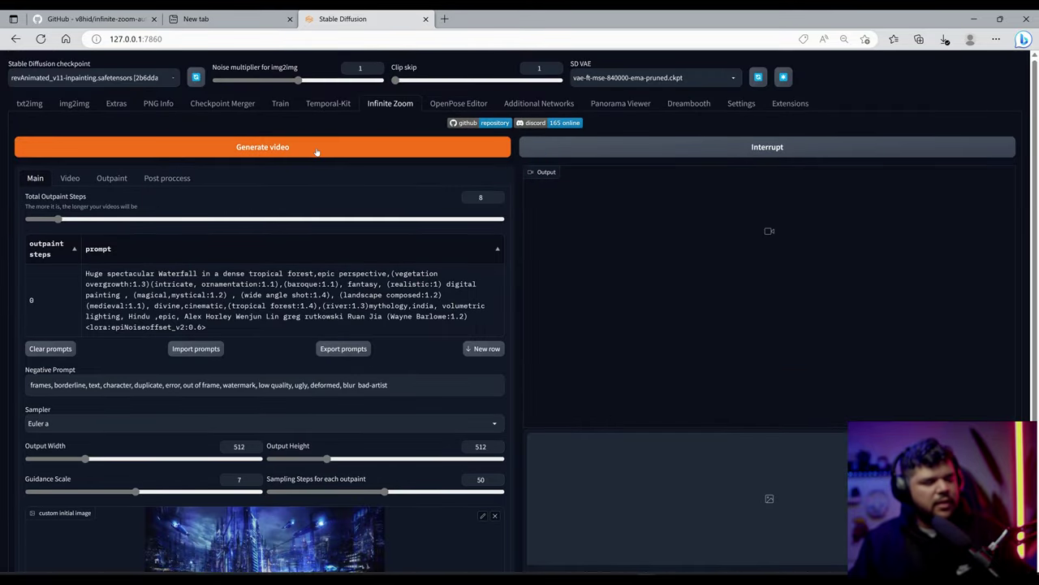
click(316, 147)
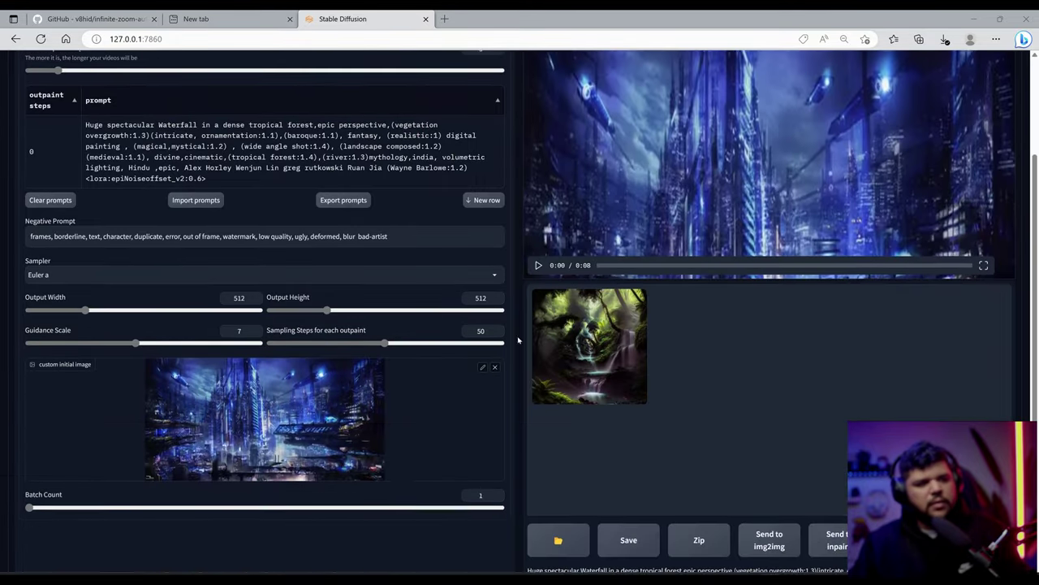
- Play the new video and scrub it from the sci-fi city into the waterfall jungle
scroll(352, 471, up, 2)
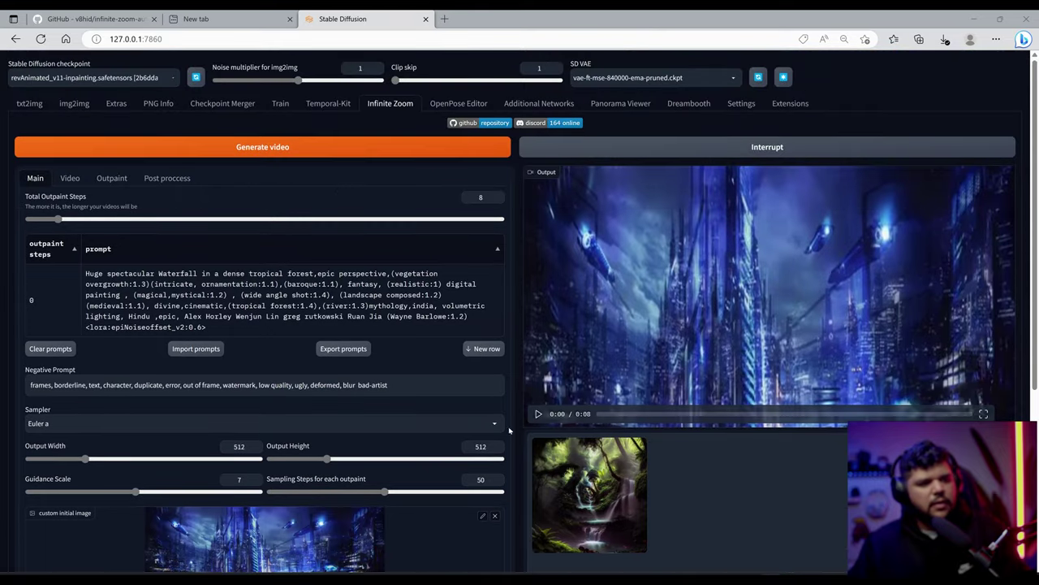
click(537, 415)
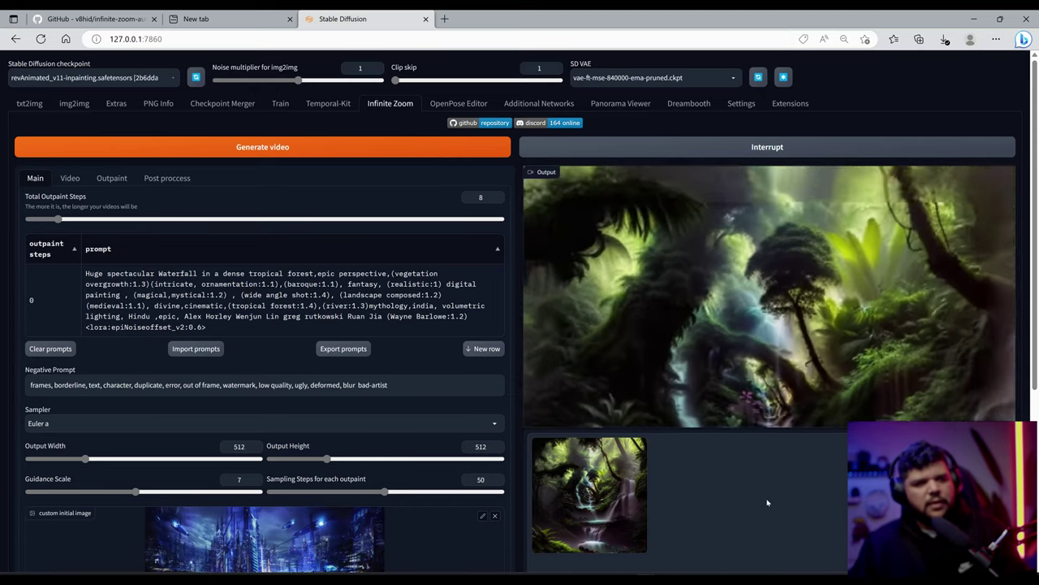
scroll(325, 355, down, 3)
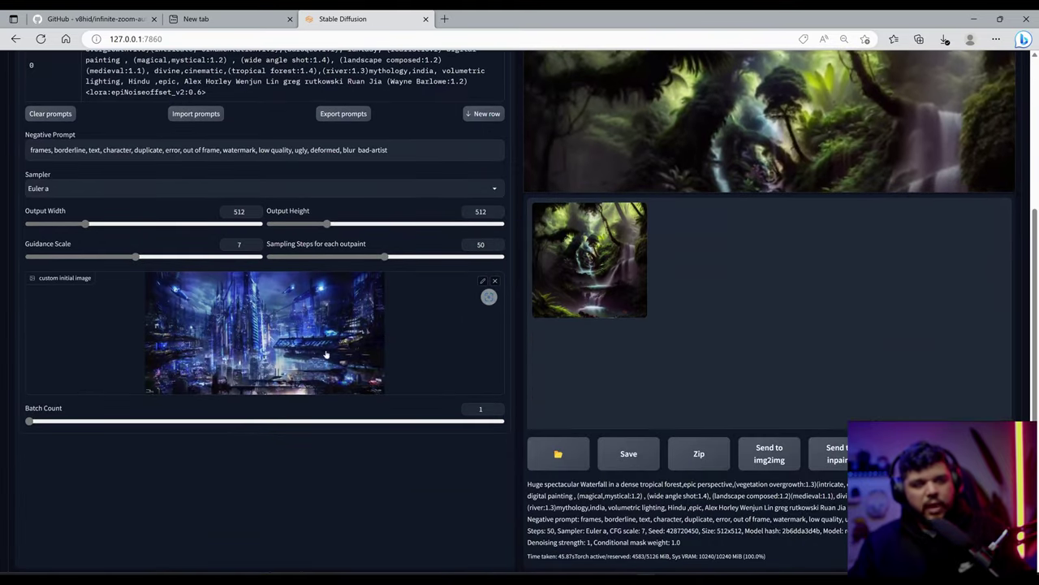
scroll(834, 438, up, 3)
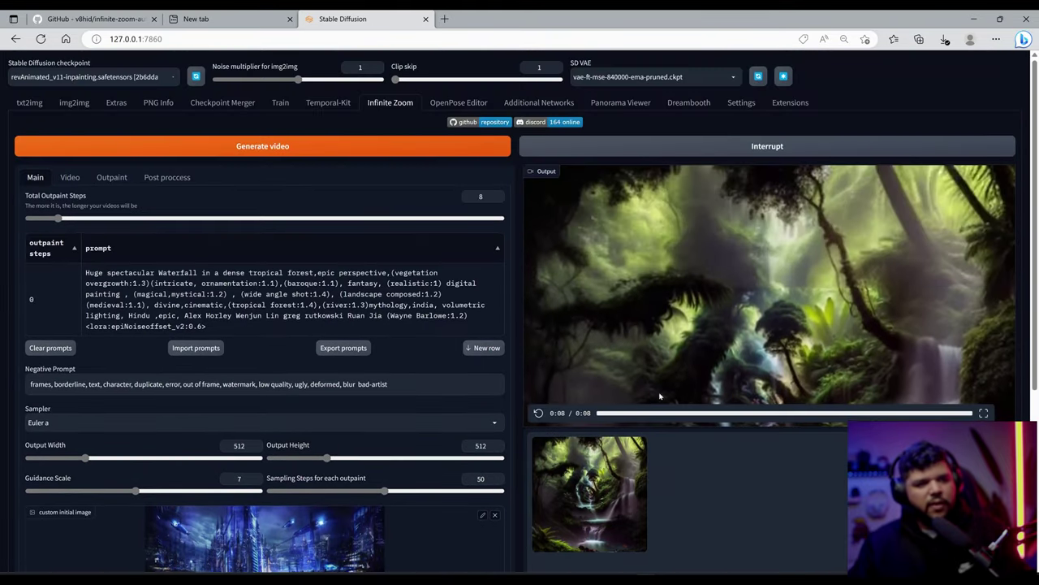
click(624, 415)
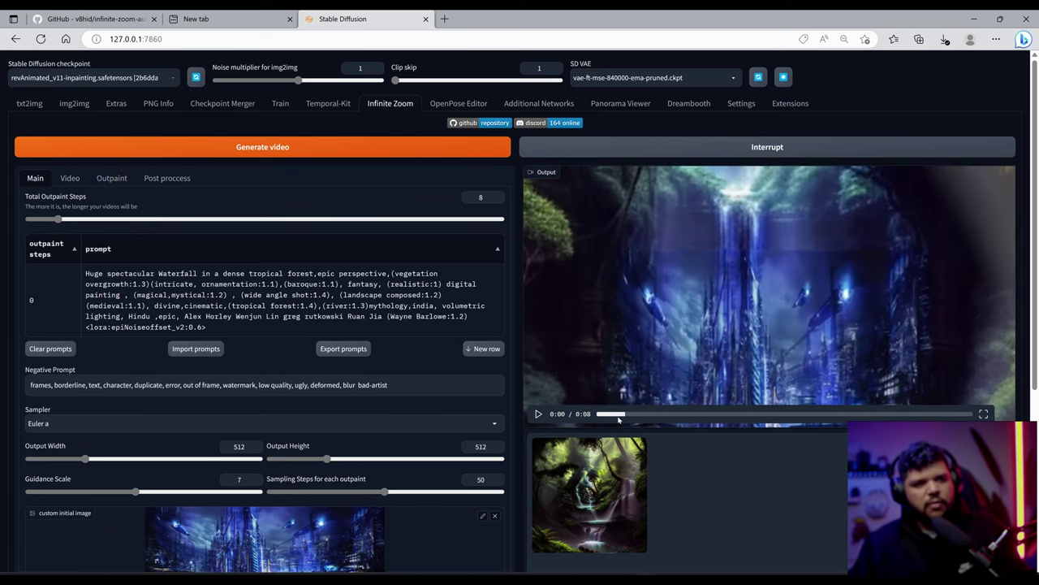
drag(618, 417, 766, 416)
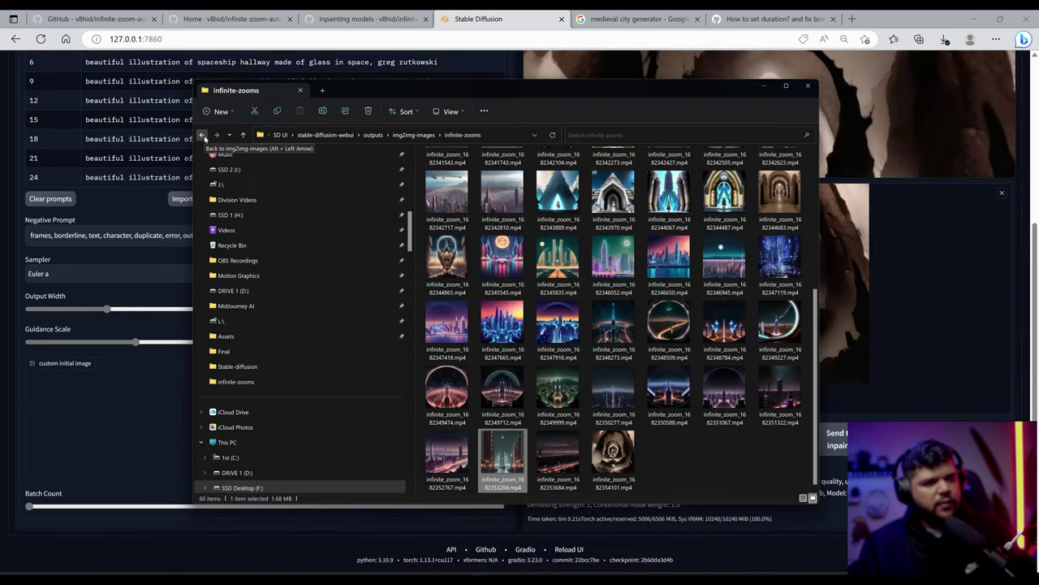
- Navigate up to stable-diffusion-webui, then into outputs > img2img-images > infinite-zooms to show the saved MP4s
click(202, 134)
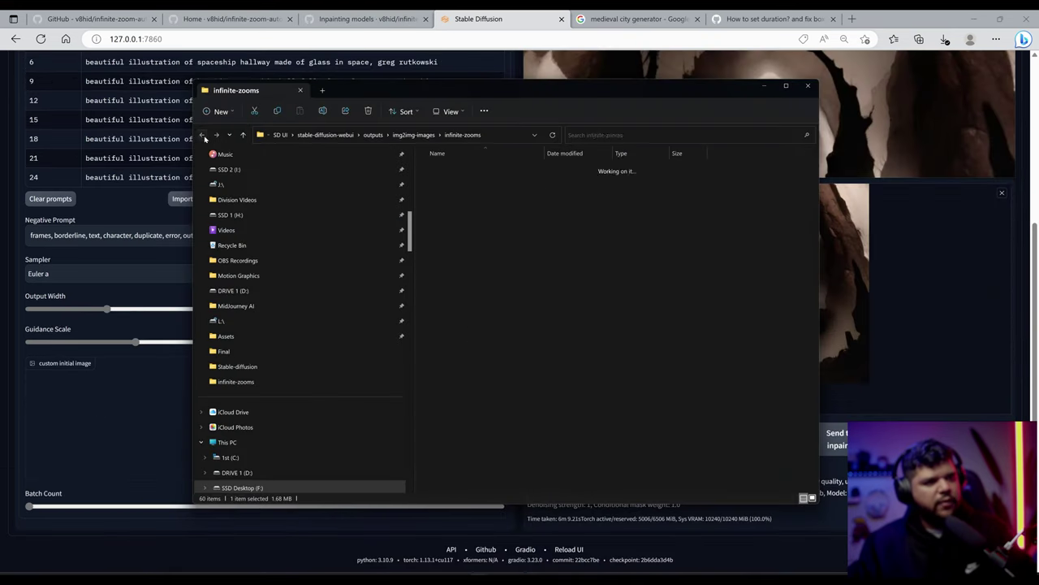
click(424, 134)
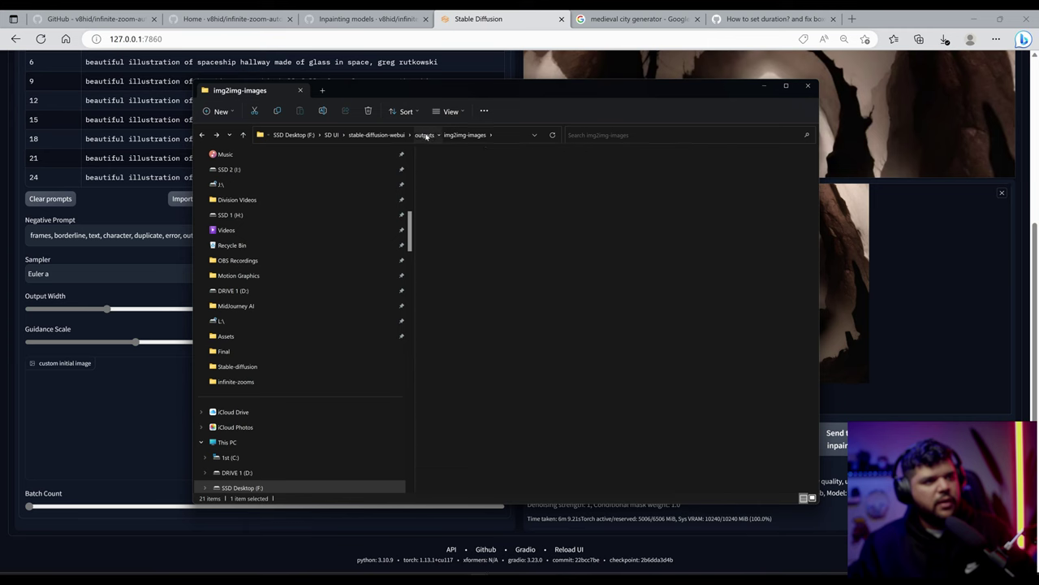
click(397, 135)
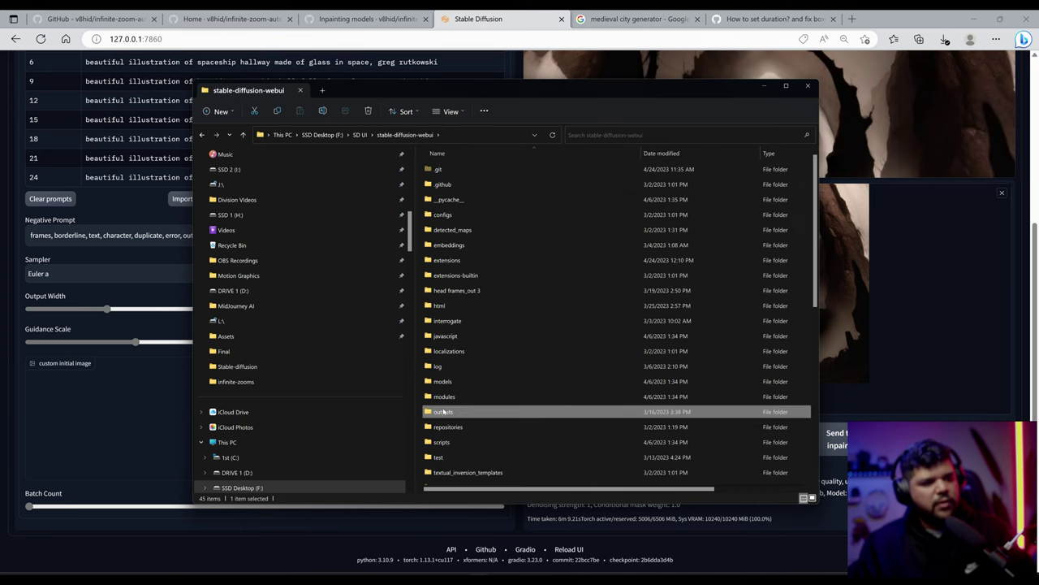
double_click(444, 412)
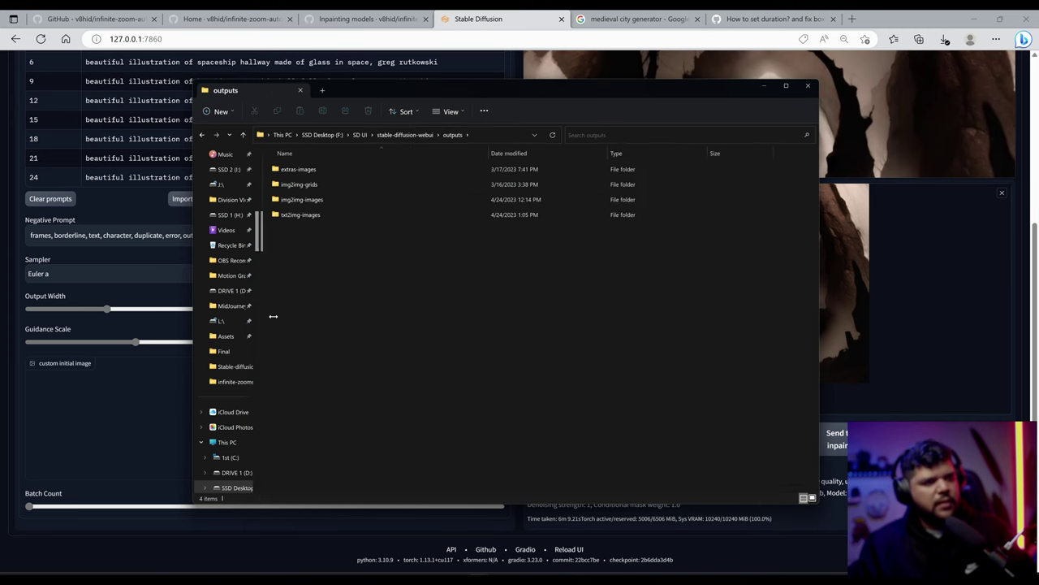
double_click(331, 199)
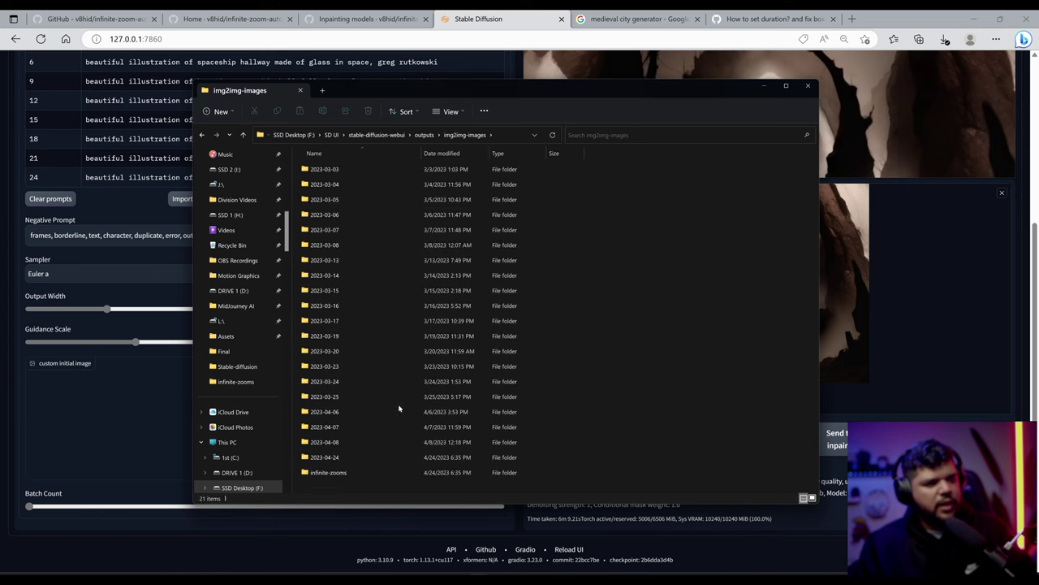
click(348, 476)
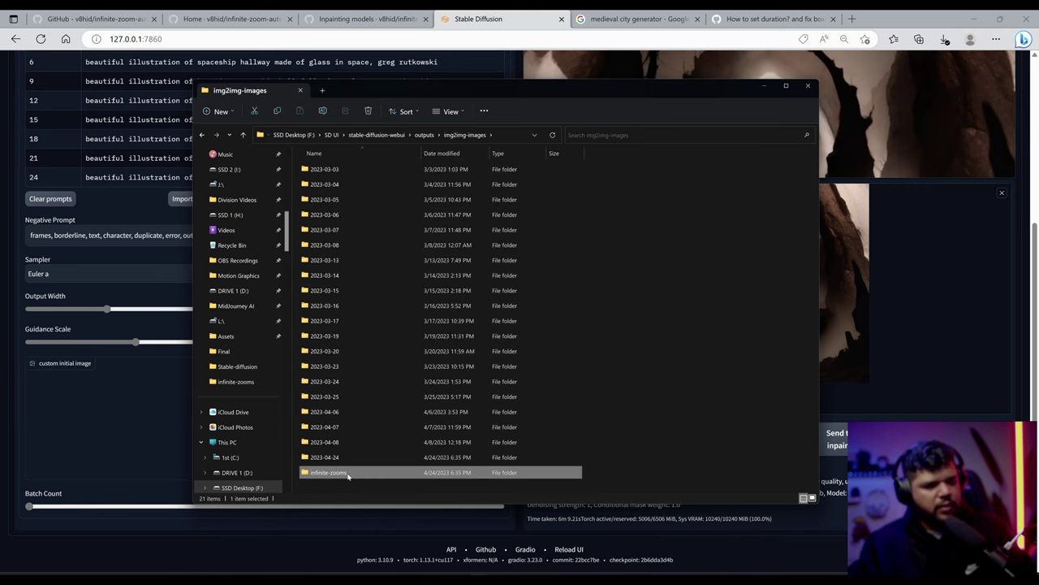
double_click(349, 474)
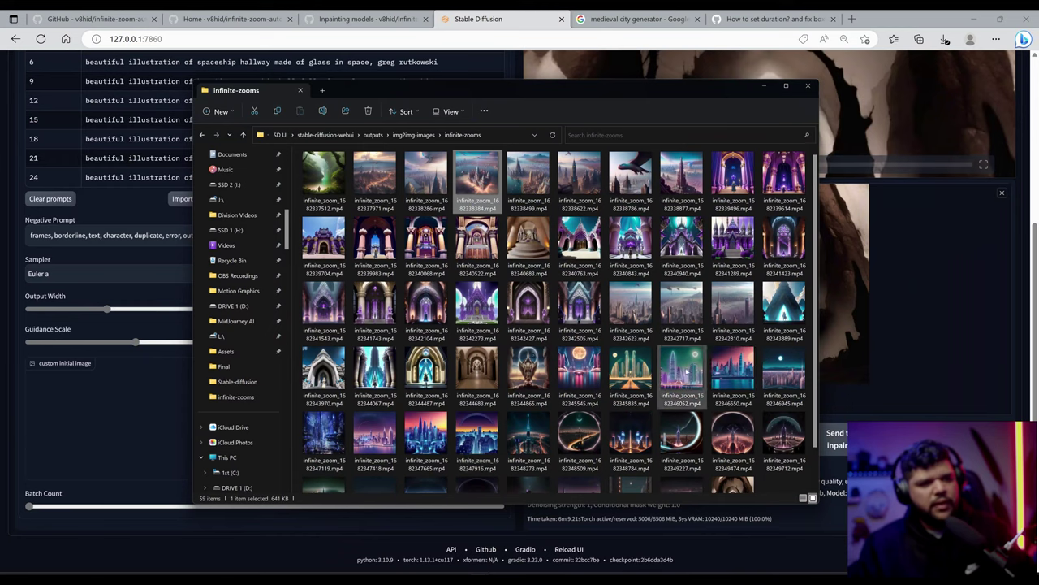